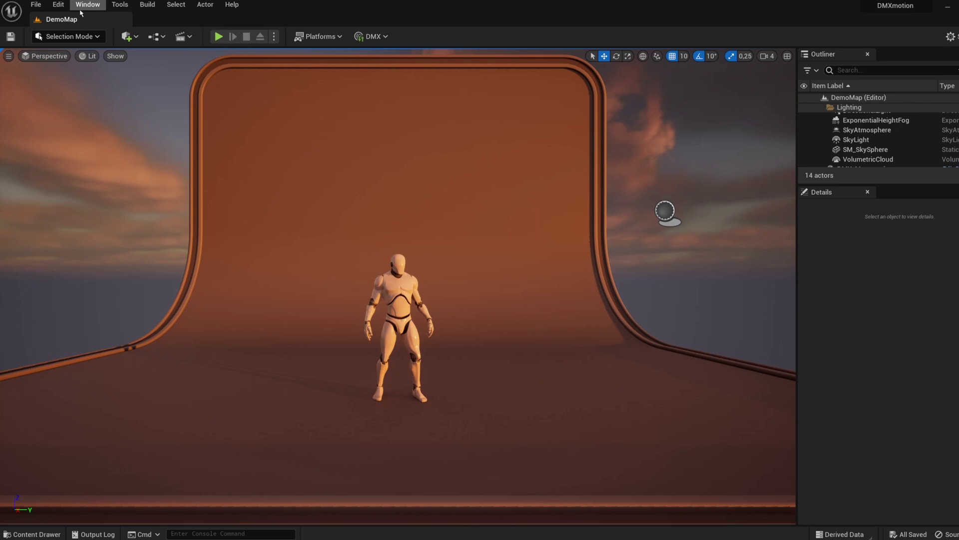
Search the Plugins browser for dmx, then close it.
{"action": "left_click", "coordinate": [65, 8]}
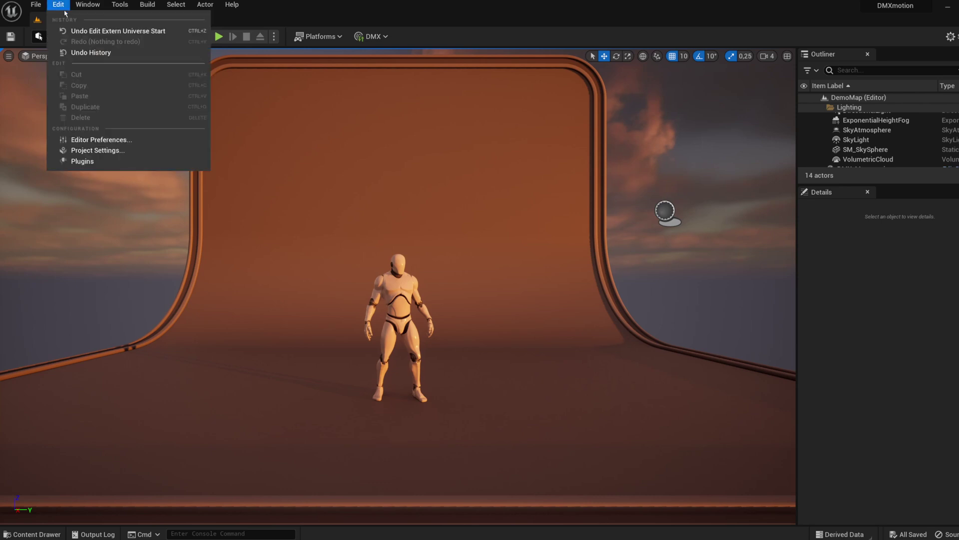
{"action": "left_click", "coordinate": [91, 161]}
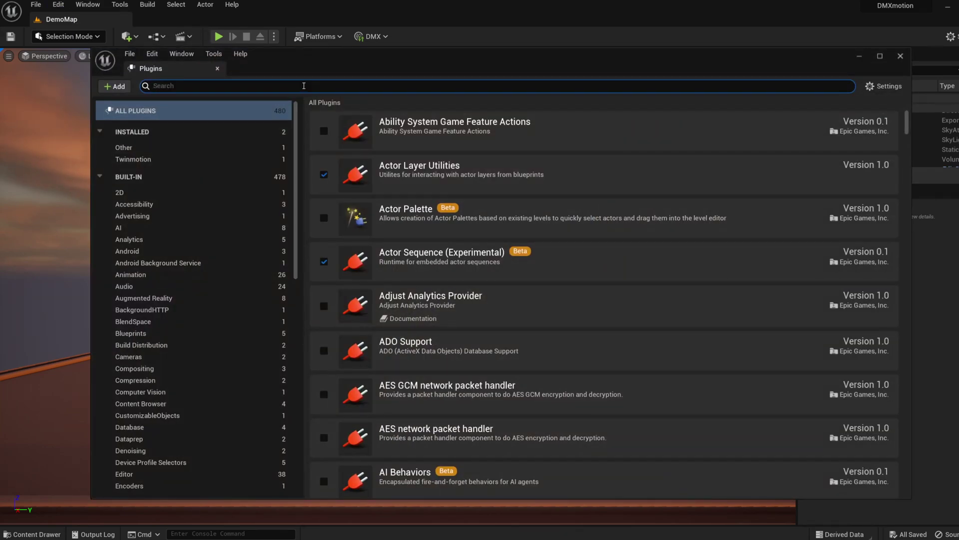
{"action": "type", "text": "dmx"}
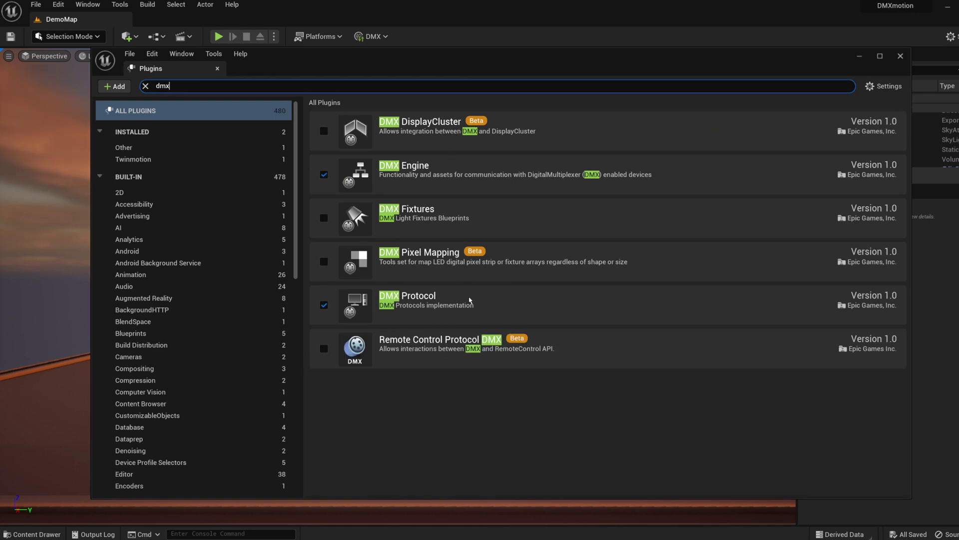
{"action": "left_click", "coordinate": [218, 69]}
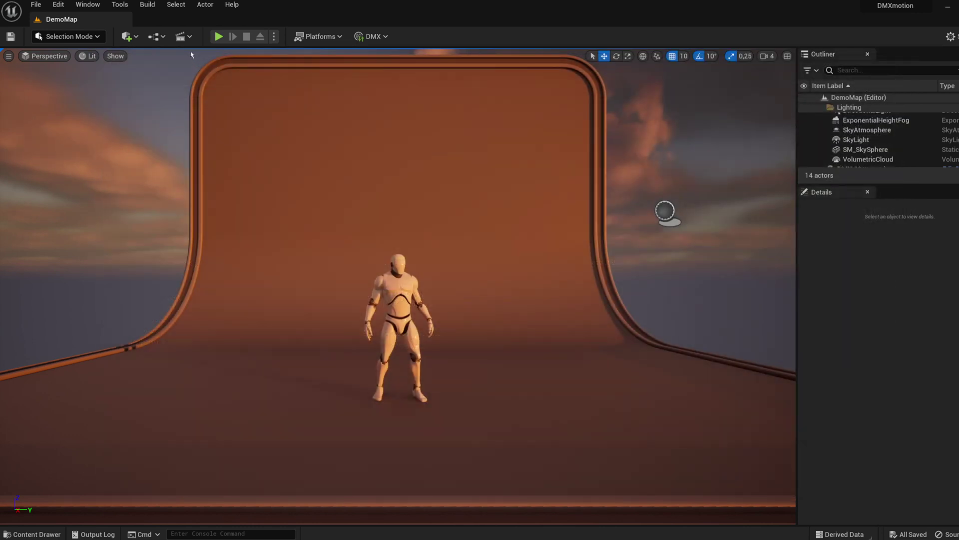
On Project Settings' DMX plugin page, keep the input port on Art-Net with interface IP 0.0.0.0.
{"action": "left_click", "coordinate": [61, 7]}
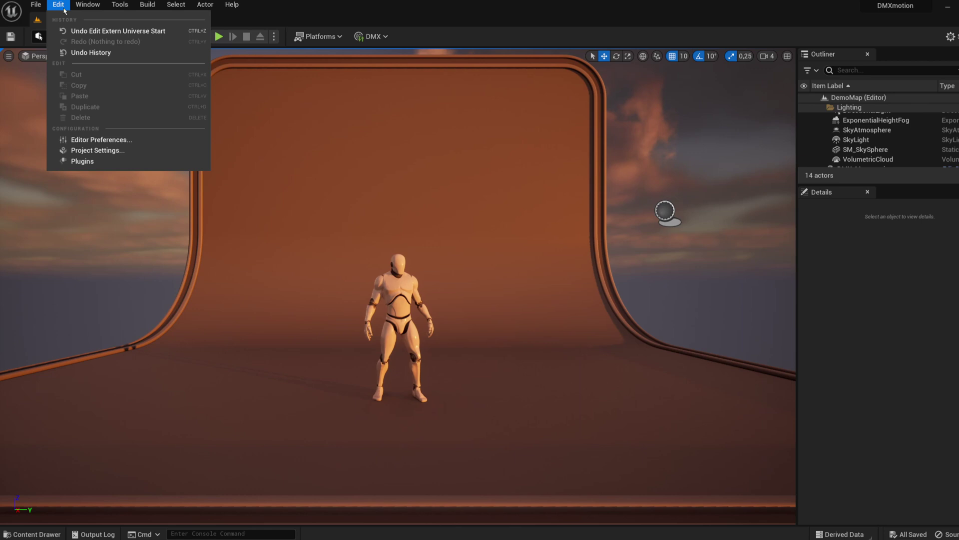
{"action": "left_click", "coordinate": [106, 149]}
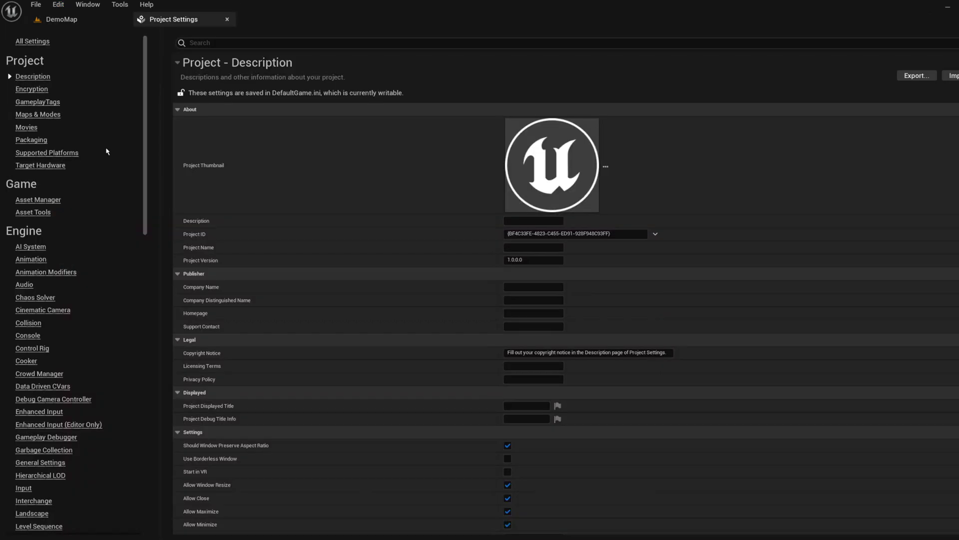
{"action": "scroll", "coordinate": [93, 239], "scroll_direction": "down", "scroll_amount": 15}
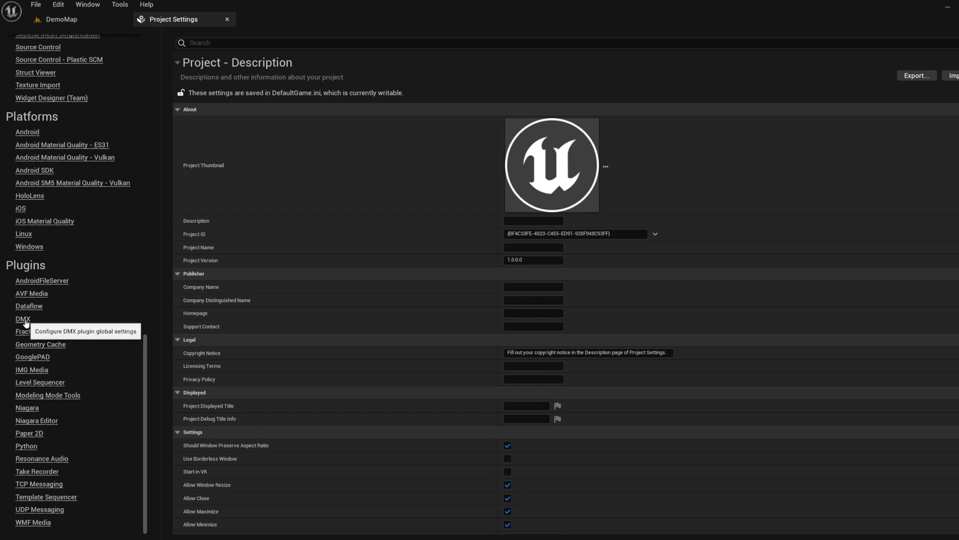
{"action": "left_click", "coordinate": [33, 318]}
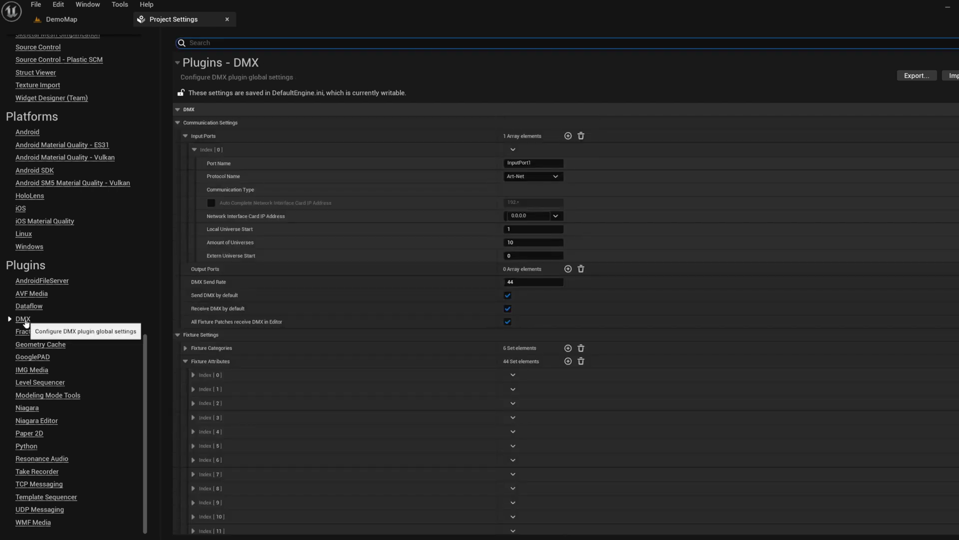
{"action": "left_click", "coordinate": [556, 176]}
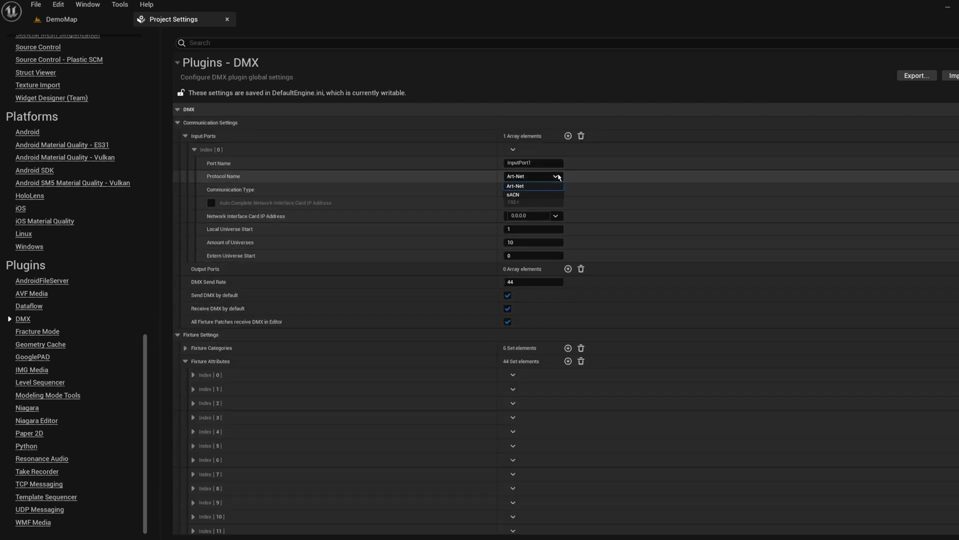
{"action": "left_click", "coordinate": [558, 185]}
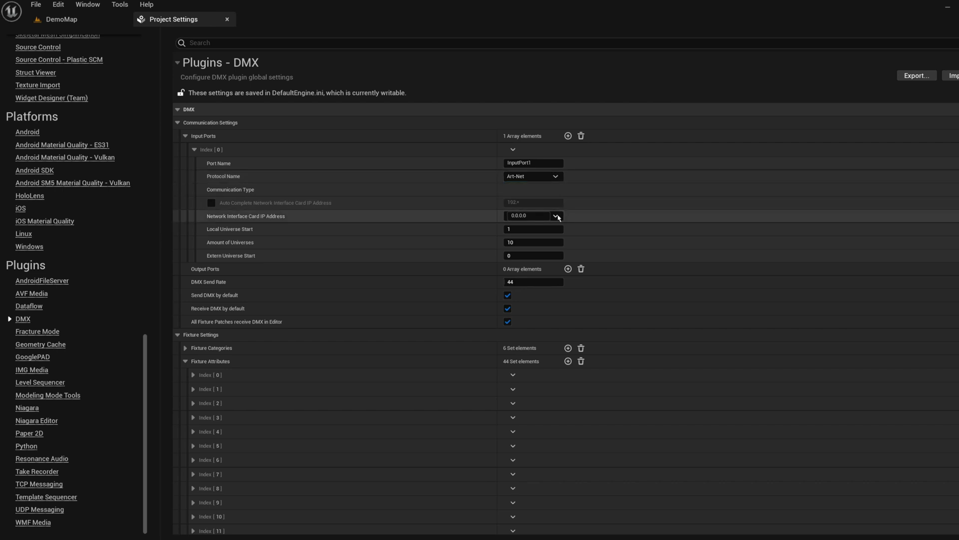
{"action": "left_click", "coordinate": [556, 216]}
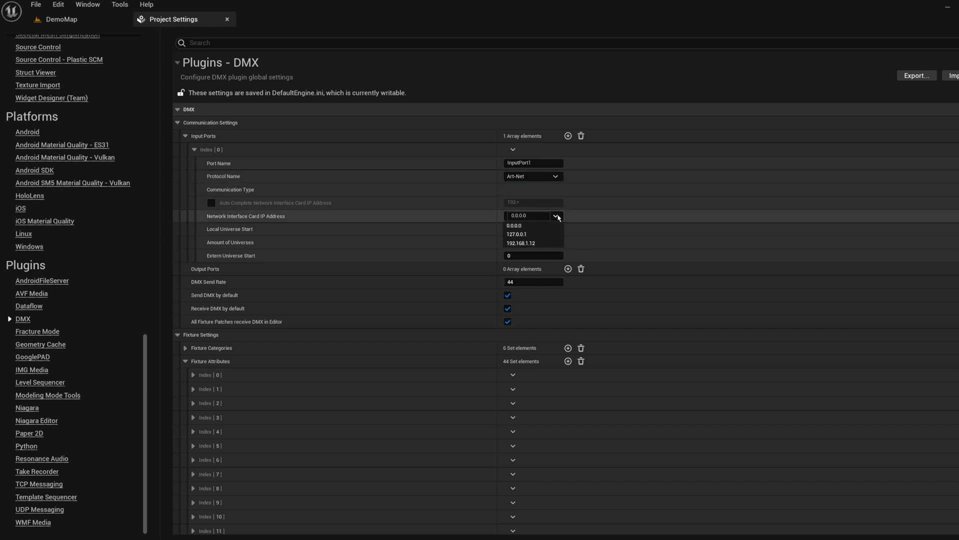
{"action": "left_click", "coordinate": [558, 216]}
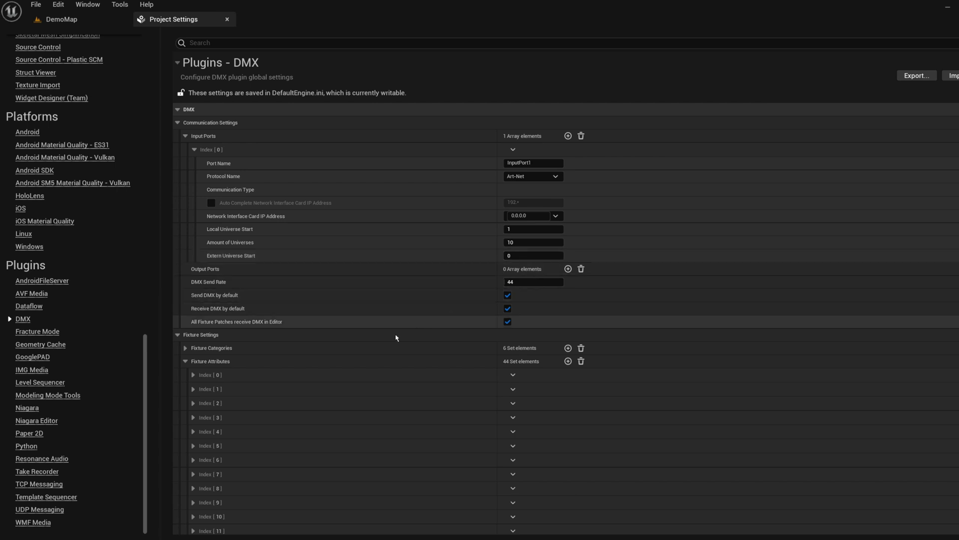
Scroll the DMX fixture attributes down to BlendspaceX, BlendspaceY and Speed at indices 40–42.
{"action": "scroll", "coordinate": [212, 373], "scroll_direction": "down", "scroll_amount": 10}
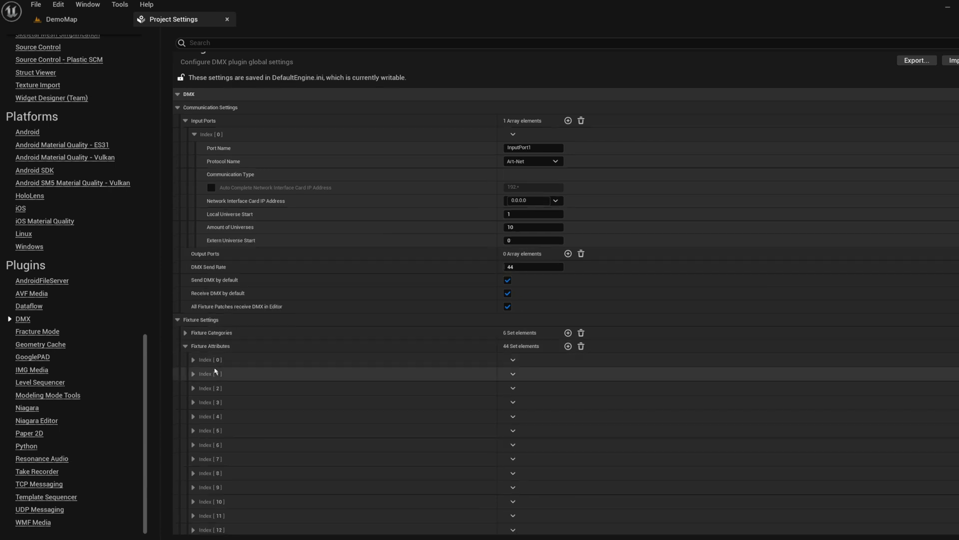
{"action": "scroll", "coordinate": [216, 371], "scroll_direction": "down", "scroll_amount": 4}
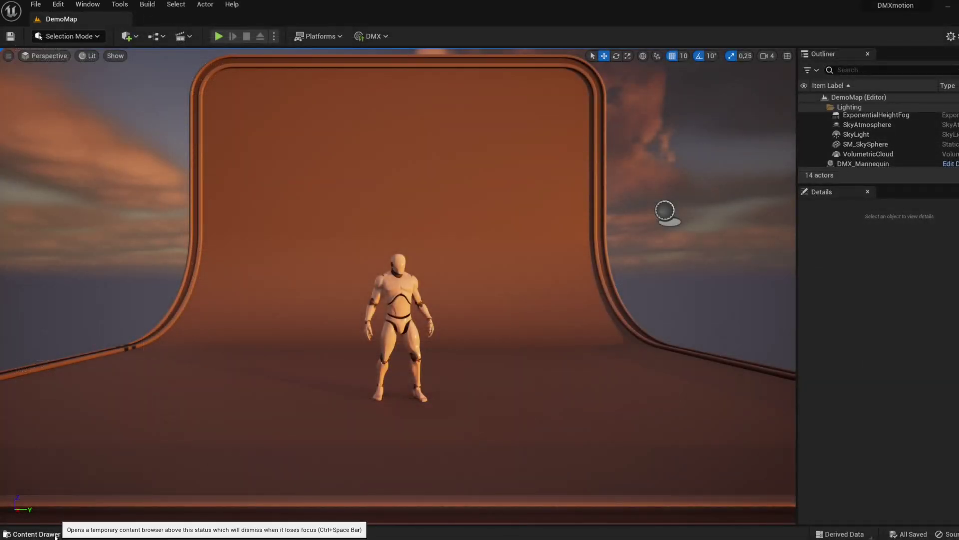
Create a DMX Library asset named NewDMXLibrary in Content and open it.
{"action": "left_click", "coordinate": [56, 535]}
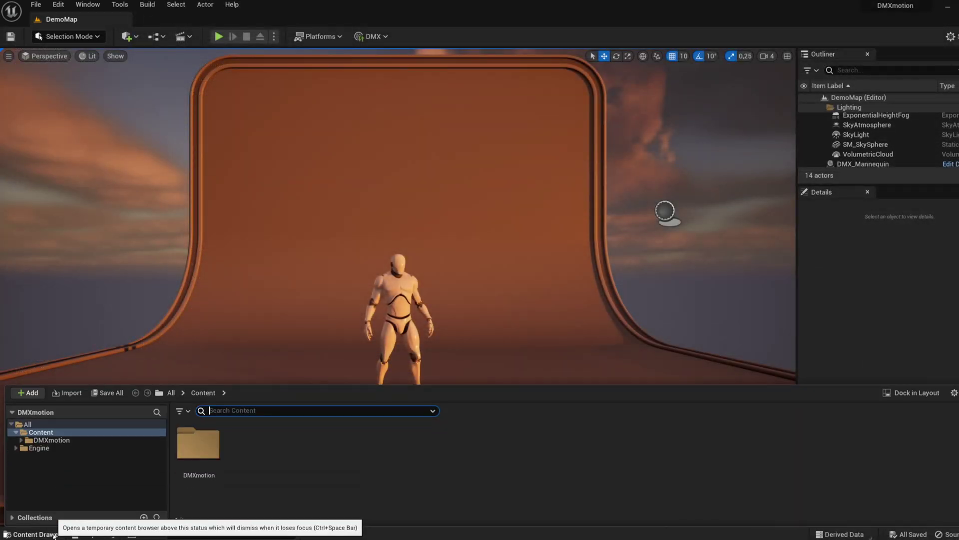
{"action": "right_click", "coordinate": [252, 464]}
{"action": "mouse_move", "coordinate": [298, 314]}
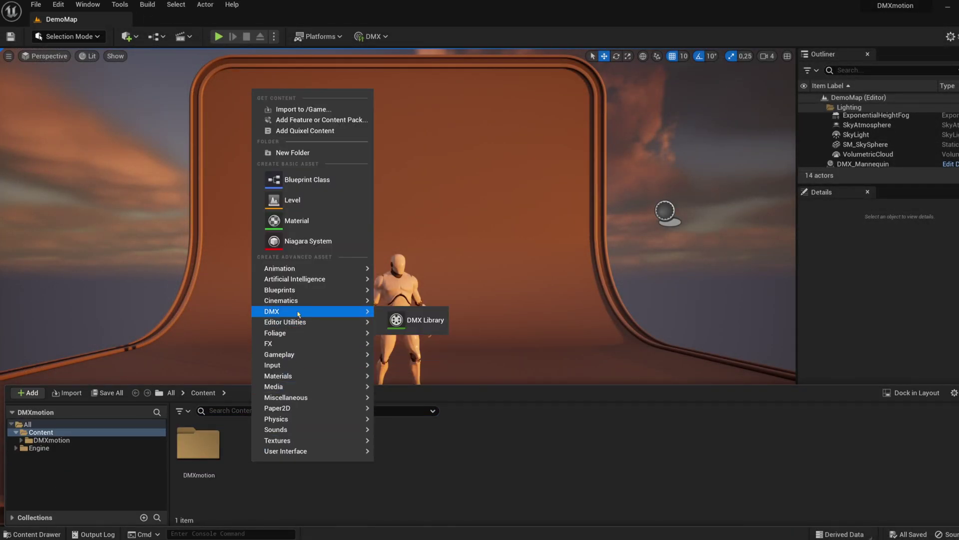
{"action": "left_click", "coordinate": [422, 320]}
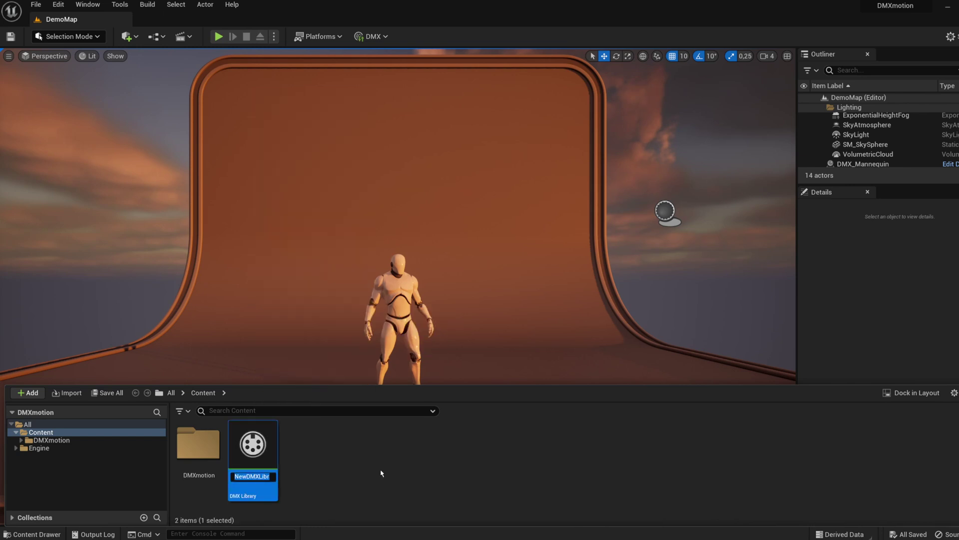
{"action": "key", "text": "Return"}
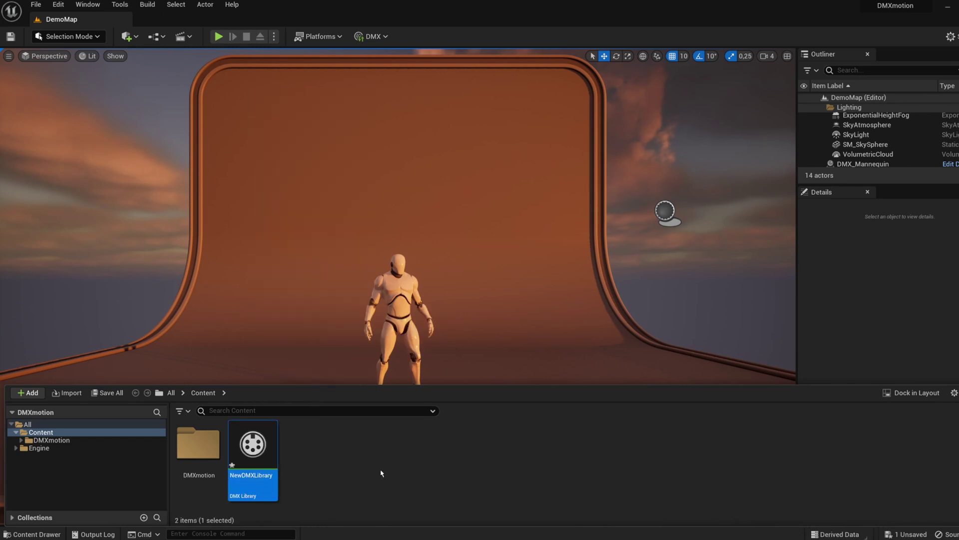
{"action": "double_click", "coordinate": [254, 448]}
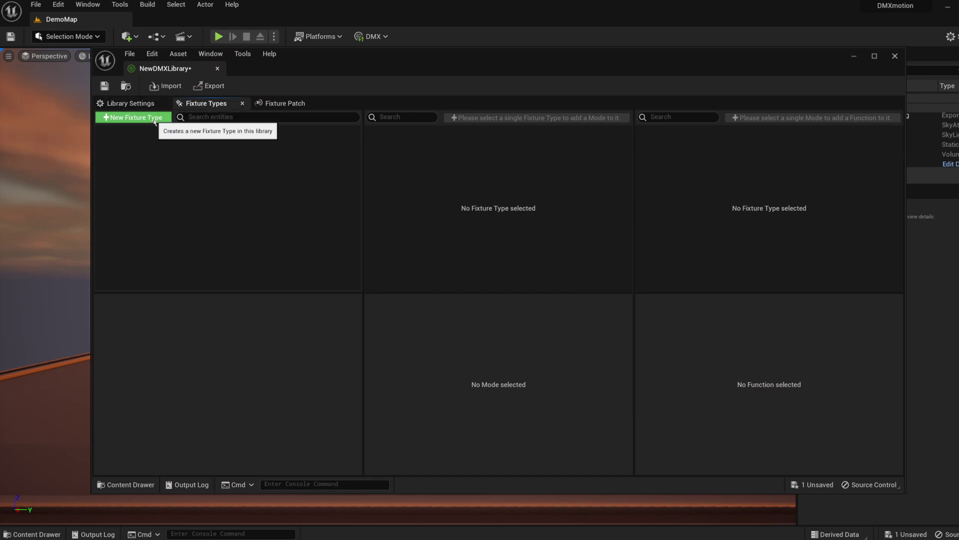
Add a fixture type named DMXmotion that imports DMXmotion_Rev_1.
{"action": "left_click", "coordinate": [167, 117]}
{"action": "double_click", "coordinate": [158, 144]}
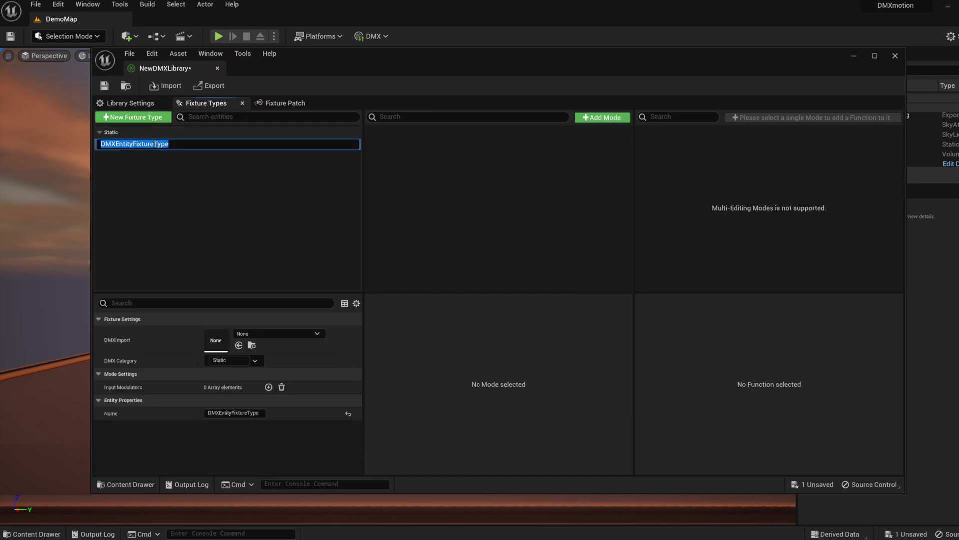
{"action": "type", "text": "DMXmor"}
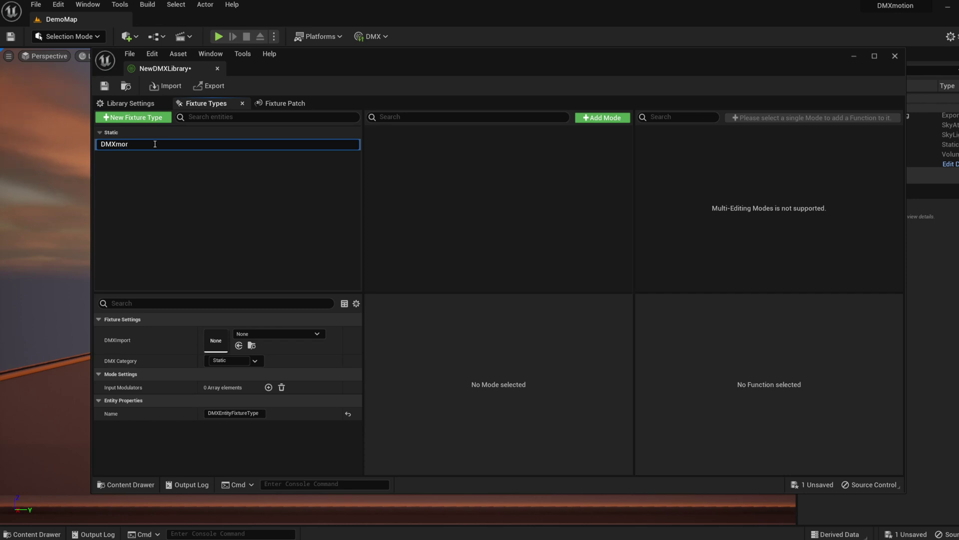
{"action": "key", "text": "BackSpace"}
{"action": "type", "text": "tion"}
{"action": "key", "text": "Return"}
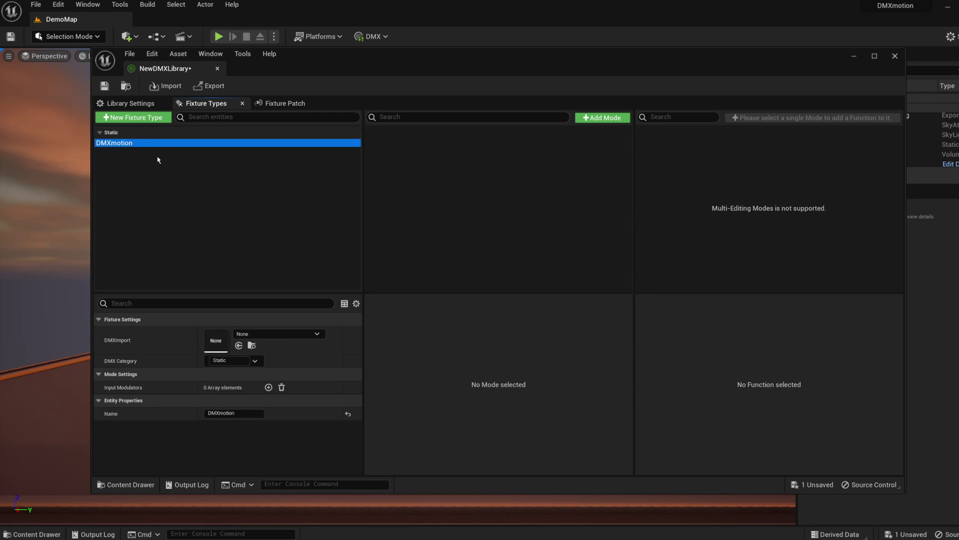
{"action": "left_click", "coordinate": [317, 335]}
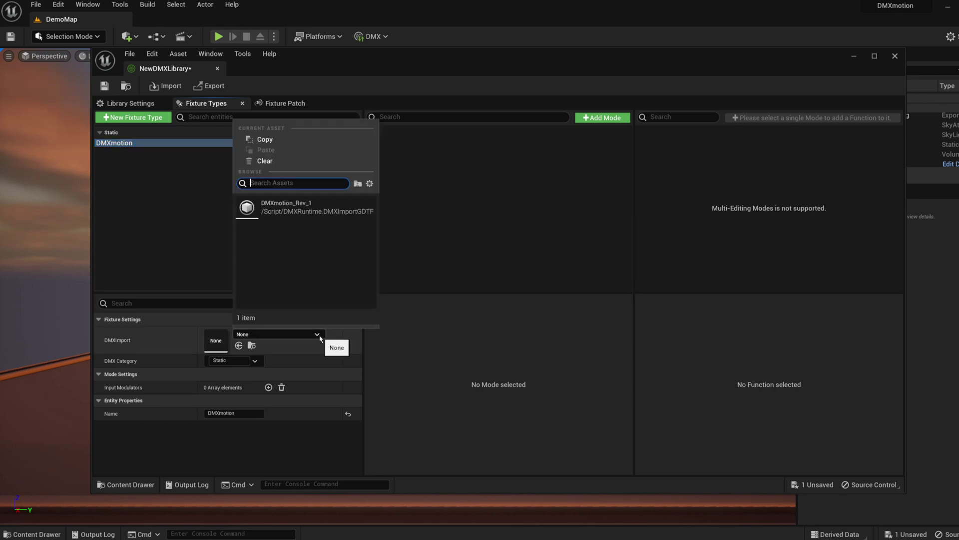
{"action": "left_click", "coordinate": [318, 213]}
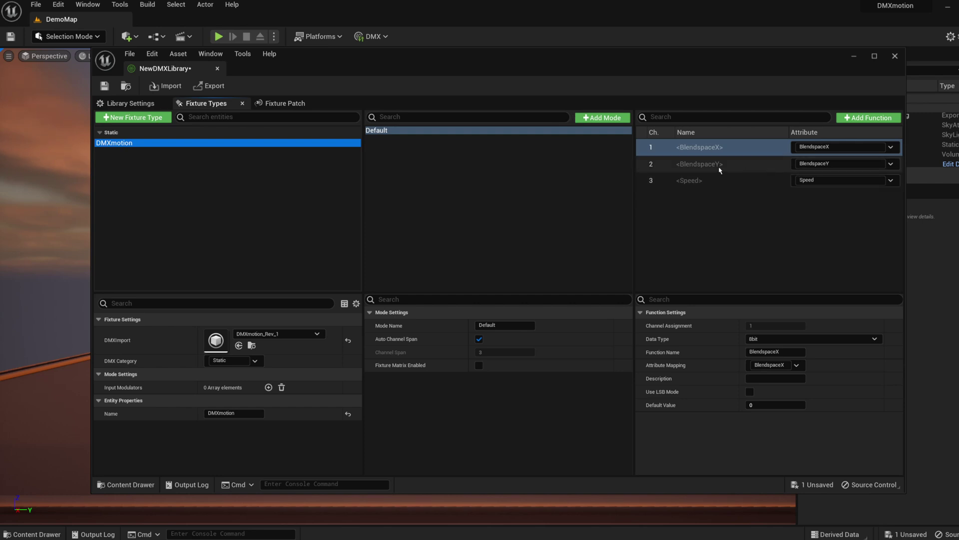
Patch a DMXmotion fixture at 1.1, then save and close NewDMXLibrary.
{"action": "left_click", "coordinate": [302, 106]}
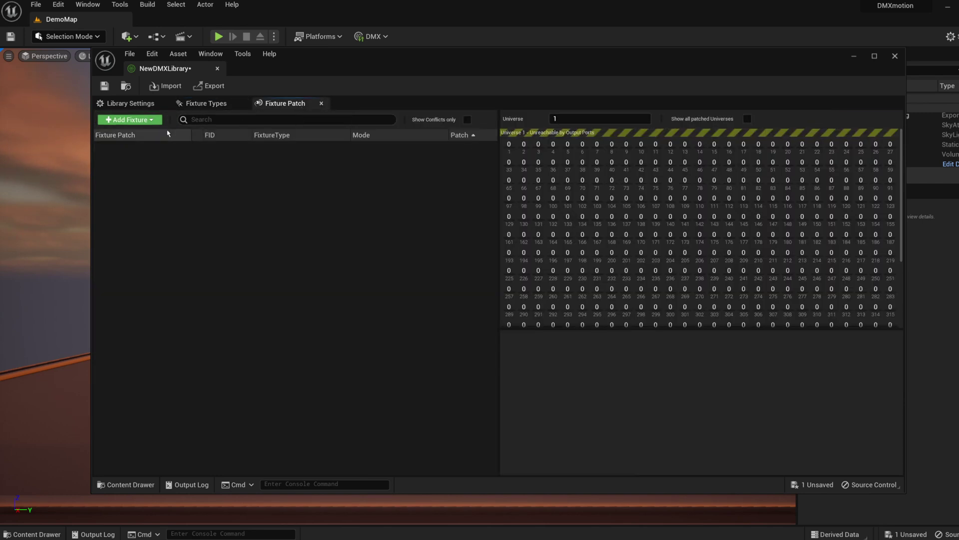
{"action": "left_click", "coordinate": [149, 122]}
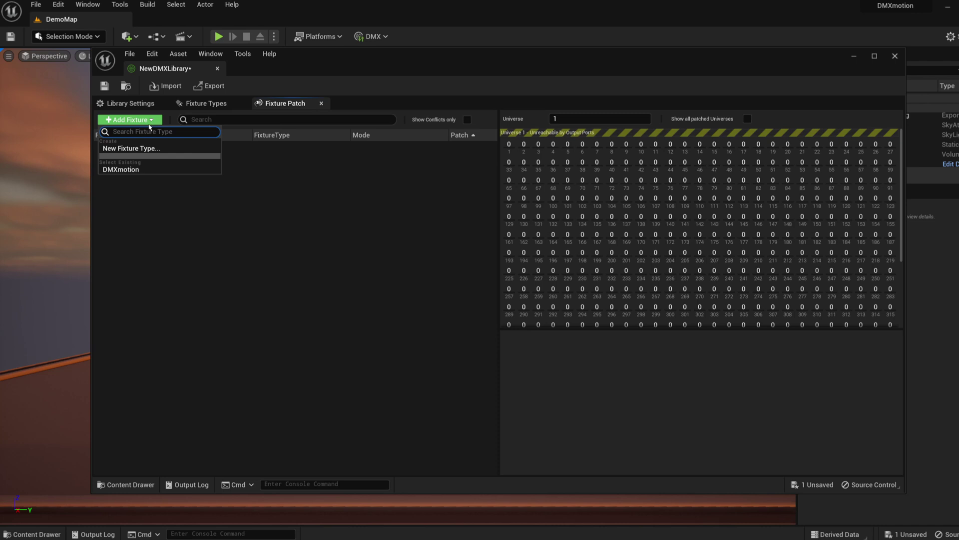
{"action": "left_click", "coordinate": [137, 172]}
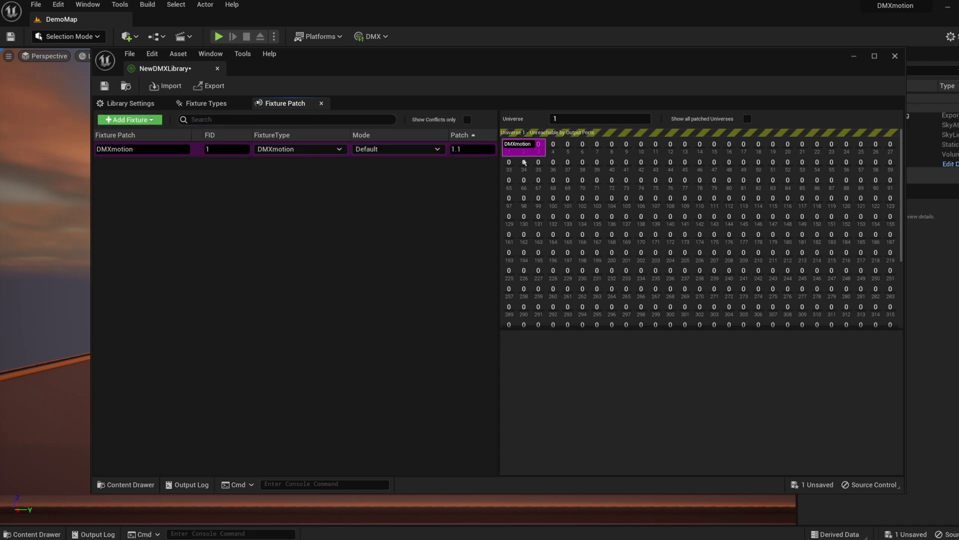
{"action": "left_click", "coordinate": [105, 86]}
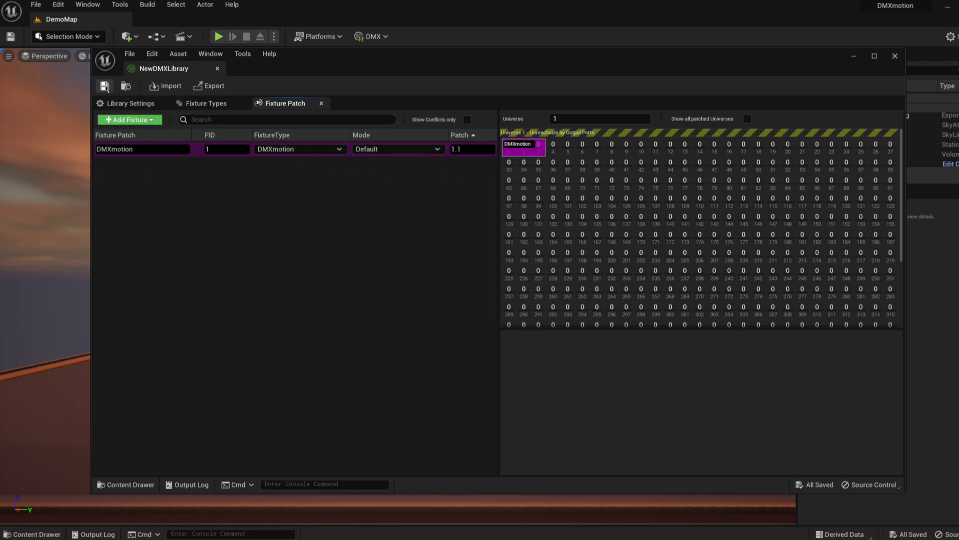
{"action": "left_click", "coordinate": [218, 68]}
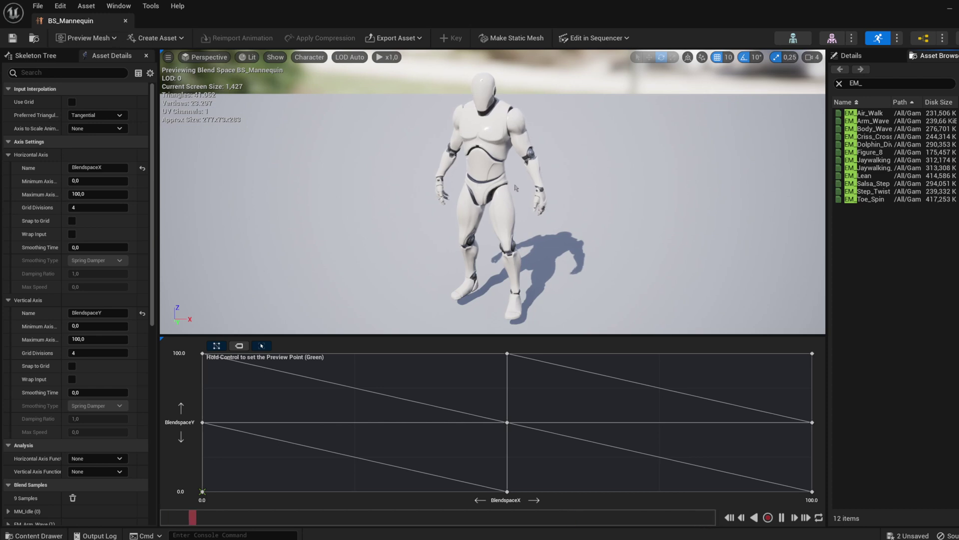
Inspect BS_Mannequin's grid samples, such as EM_Figure_8 at 50/50 and EM_Arm_Wave at 50/0.
{"action": "mouse_move", "coordinate": [920, 138]}
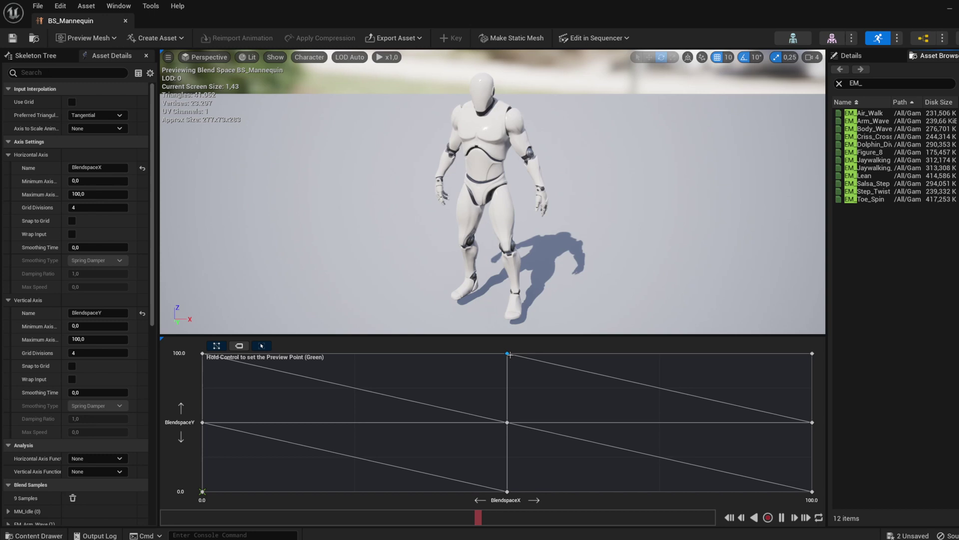
{"action": "mouse_move", "coordinate": [509, 430]}
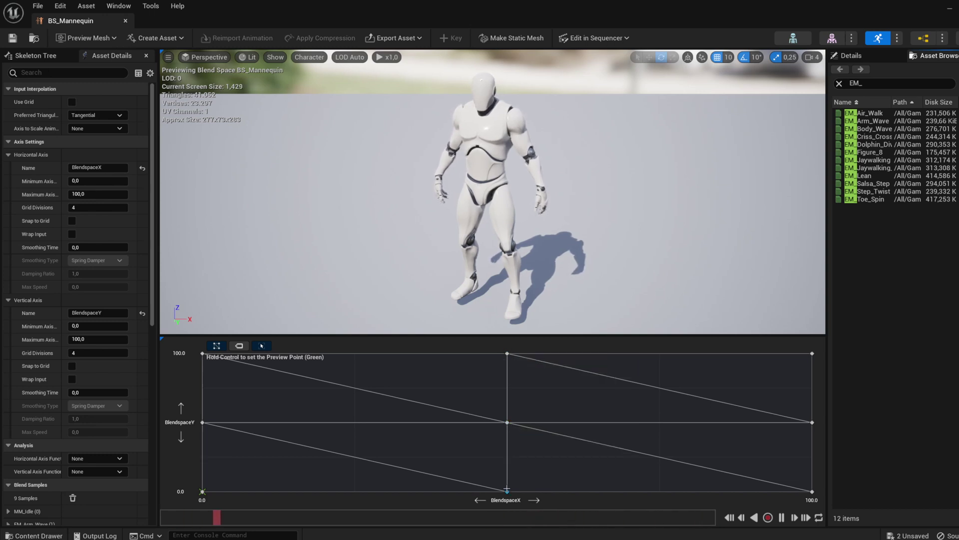
{"action": "mouse_move", "coordinate": [508, 492]}
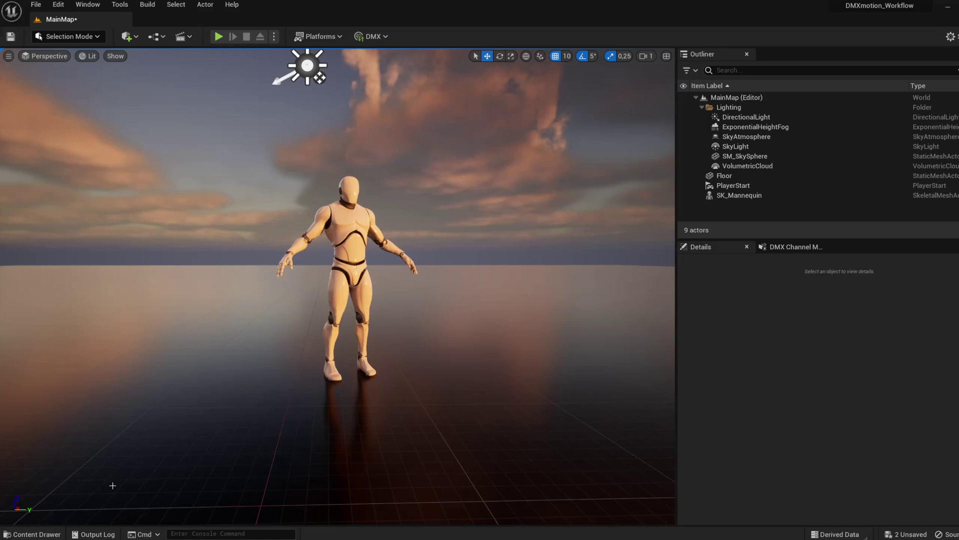
Duplicate DMX_SK_Actor in the DMXmotion folder and name the copy DMX_Mannequin.
{"action": "left_click", "coordinate": [33, 533]}
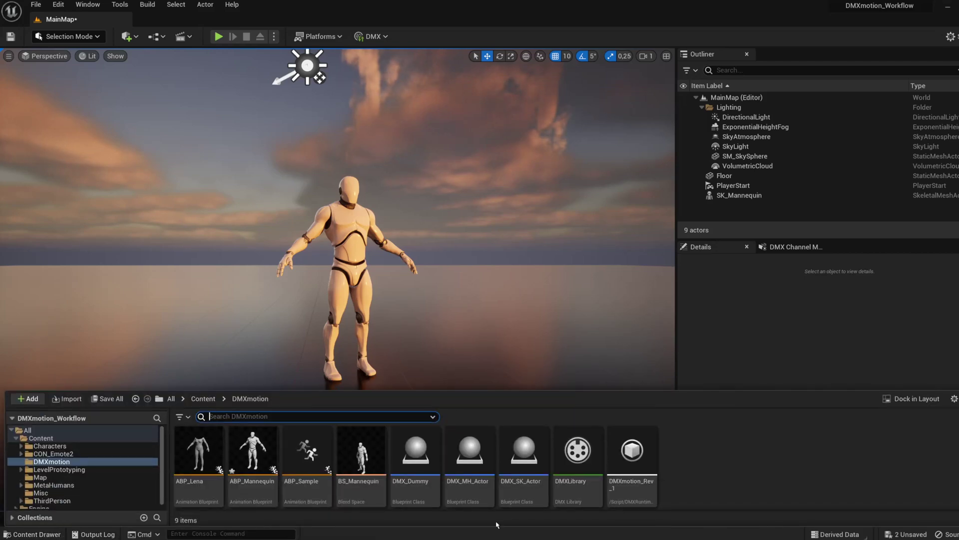
{"action": "right_click", "coordinate": [528, 464]}
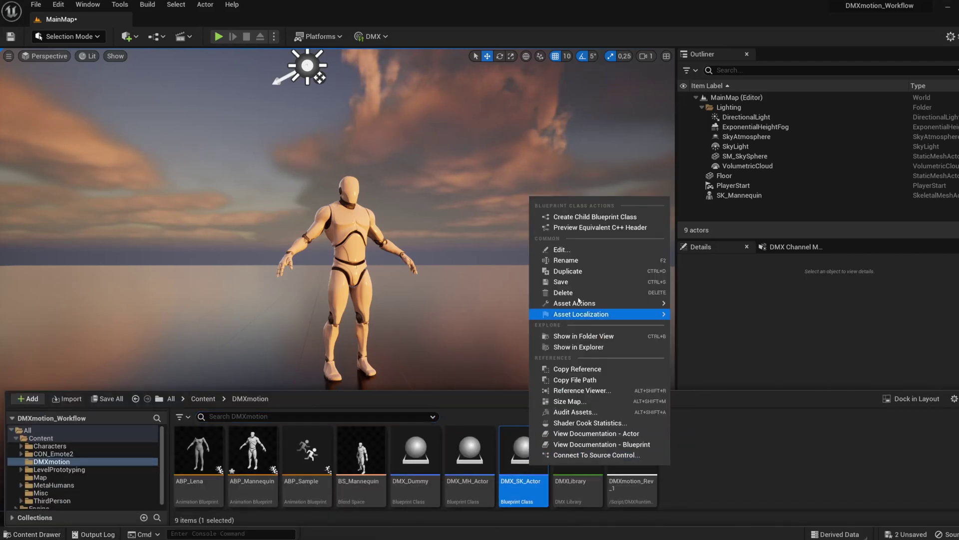
{"action": "left_click", "coordinate": [586, 274]}
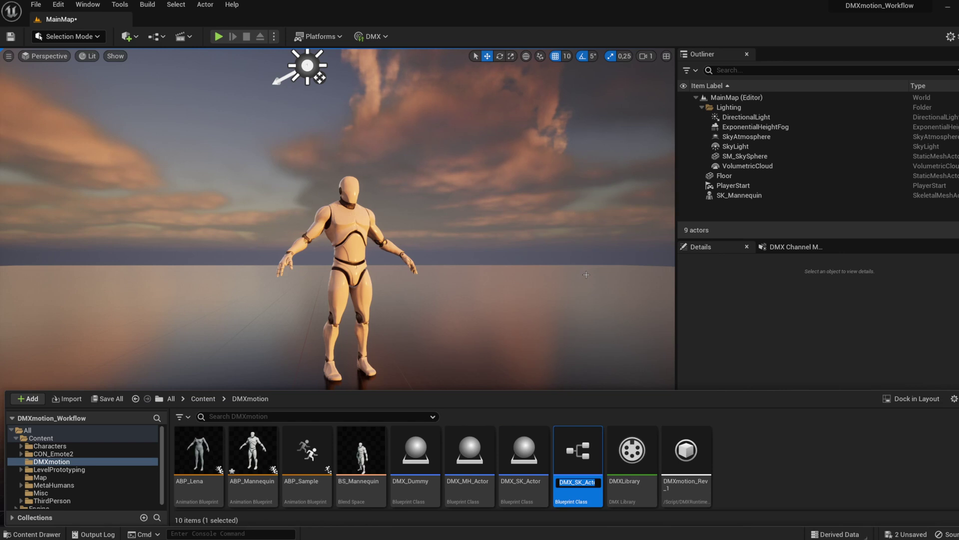
{"action": "type", "text": "DM"}
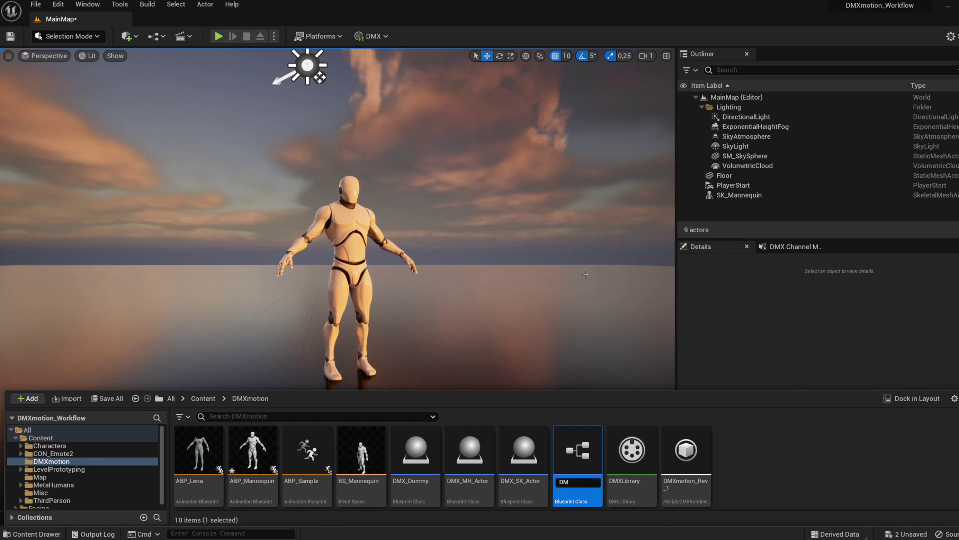
{"action": "type", "text": "X_Ma"}
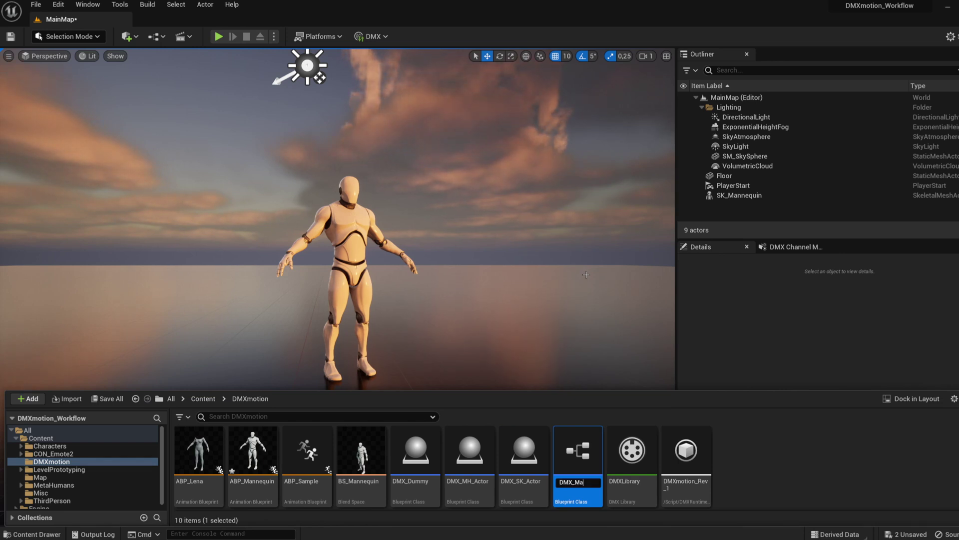
{"action": "type", "text": "nnequin"}
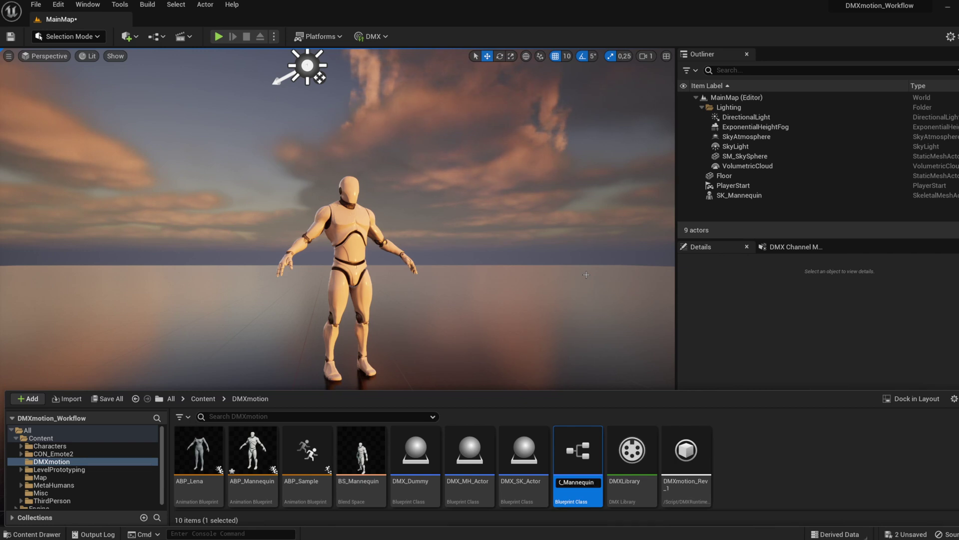
{"action": "key", "text": "Return"}
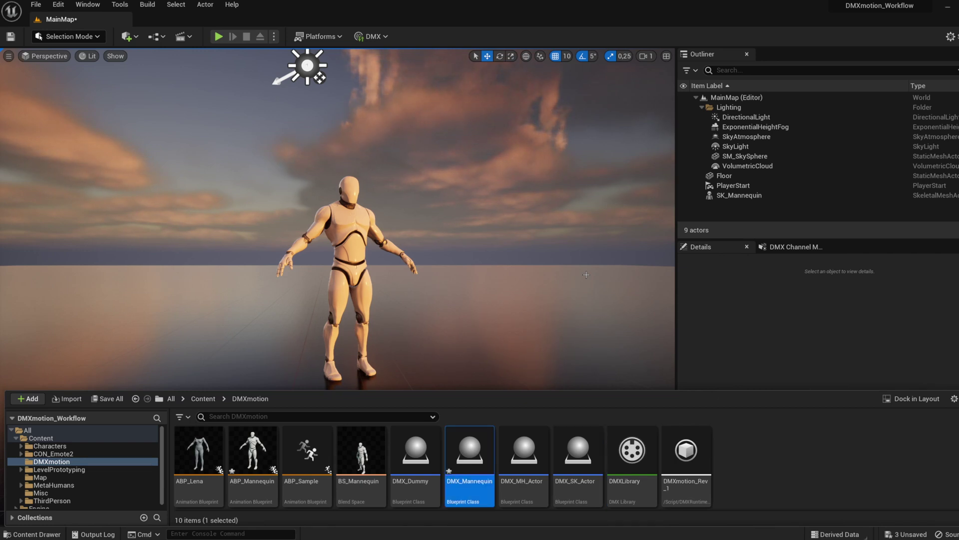
Open ABP_Mannequin from the Content Drawer in the Animation Blueprint editor.
{"action": "left_click", "coordinate": [254, 461]}
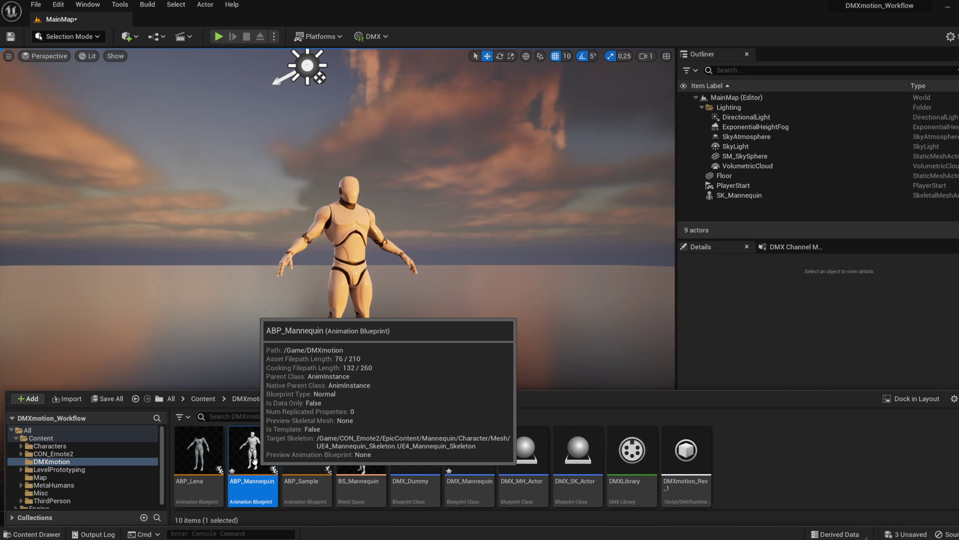
{"action": "double_click", "coordinate": [254, 461]}
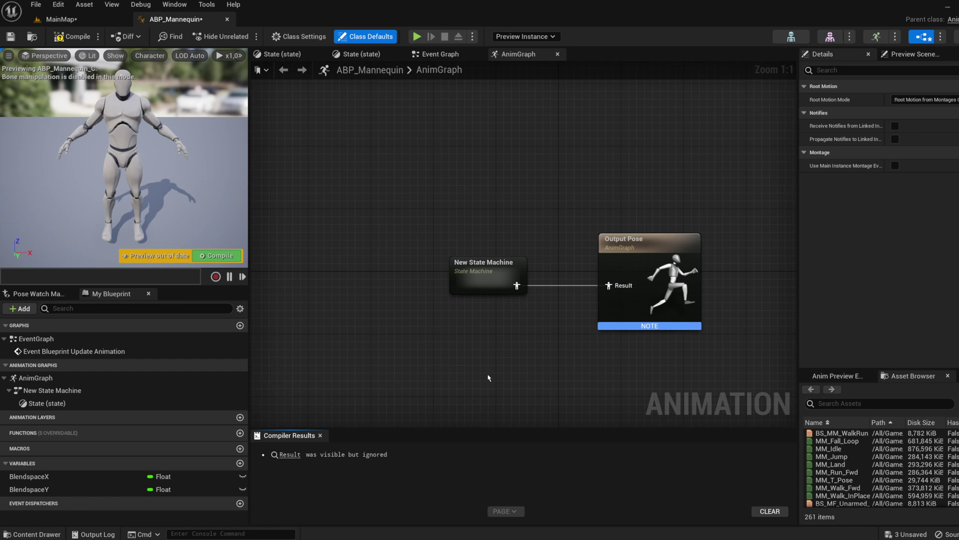
Confirm the State's Blendspace Player drives BS_Mannequin from BlendspaceX/Y, then view the Event Graph.
{"action": "double_click", "coordinate": [494, 291]}
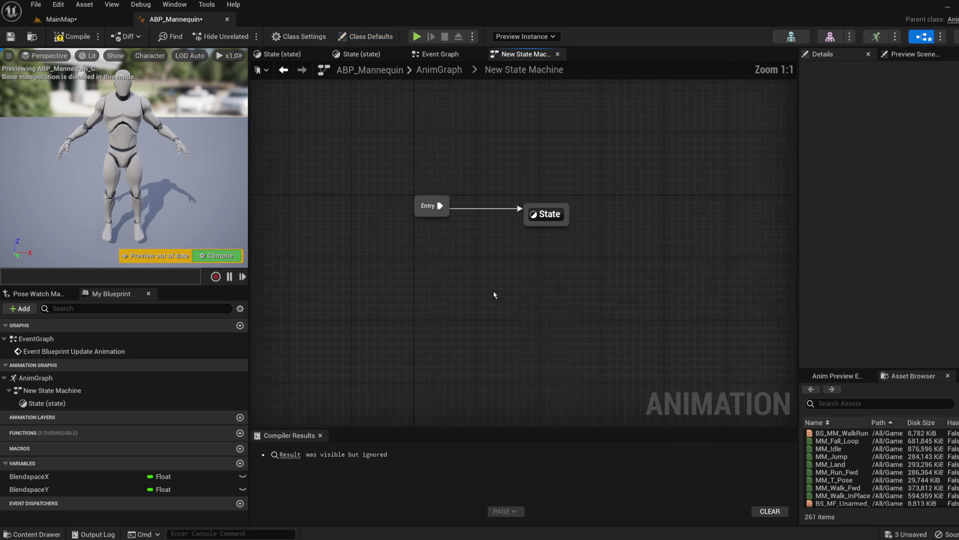
{"action": "double_click", "coordinate": [602, 265]}
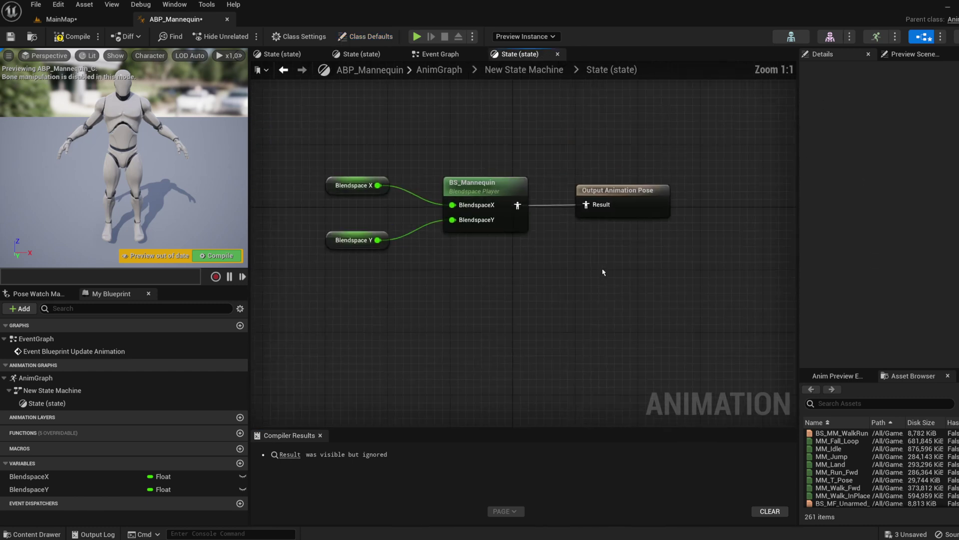
{"action": "left_click_drag", "start_coordinate": [595, 234], "coordinate": [660, 245]}
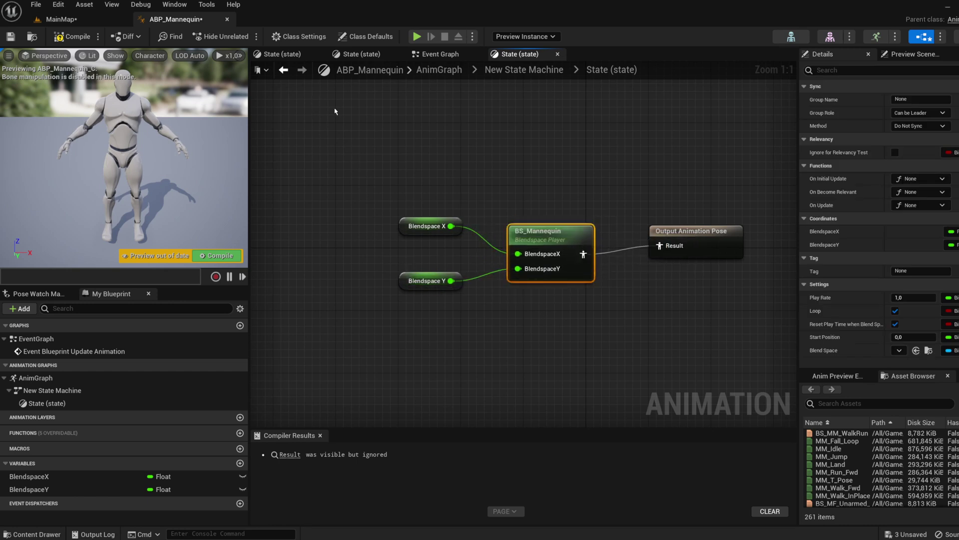
{"action": "left_click", "coordinate": [440, 54]}
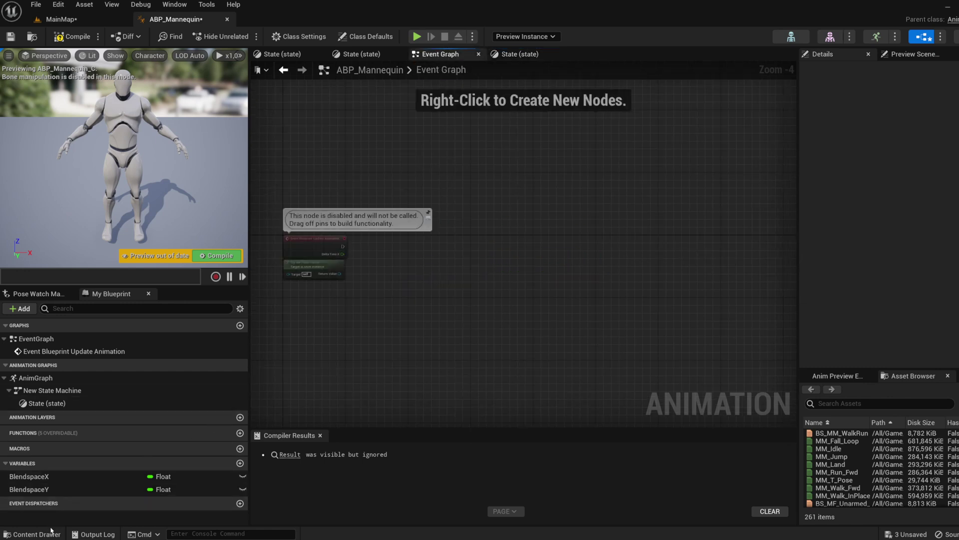
Copy all of ABP_Sample's Event Graph nodes and paste them into ABP_Mannequin's Event Graph.
{"action": "left_click", "coordinate": [31, 534]}
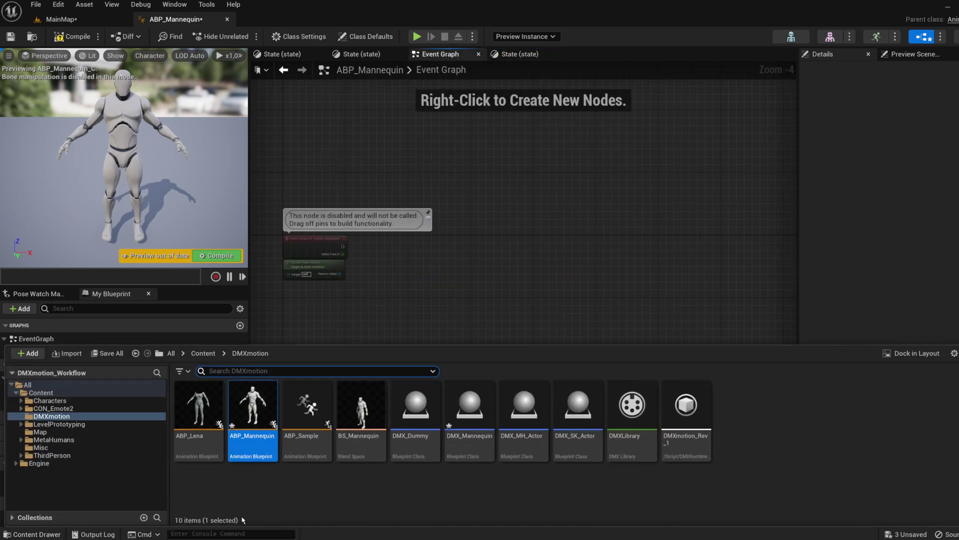
{"action": "double_click", "coordinate": [307, 414]}
{"action": "left_click_drag", "start_coordinate": [325, 174], "coordinate": [745, 406]}
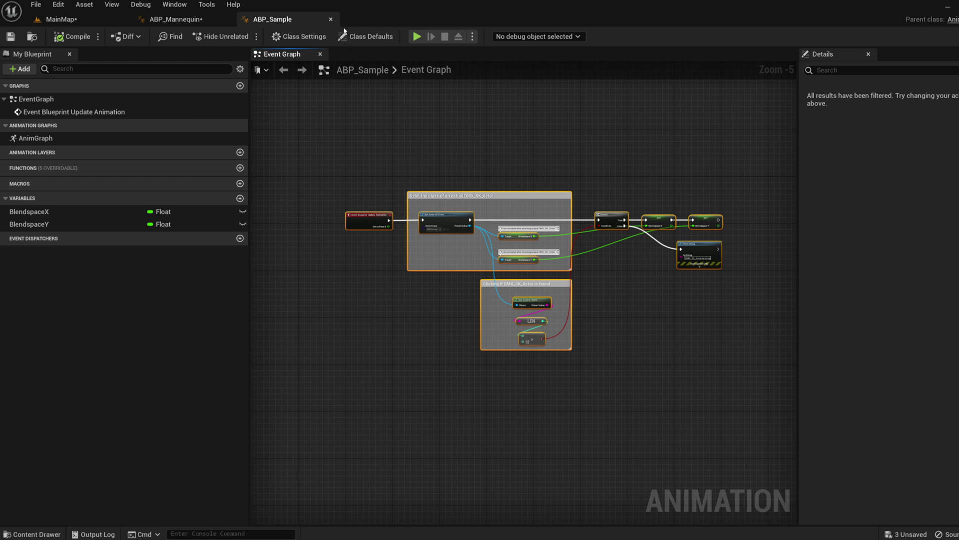
{"action": "left_click", "coordinate": [331, 20]}
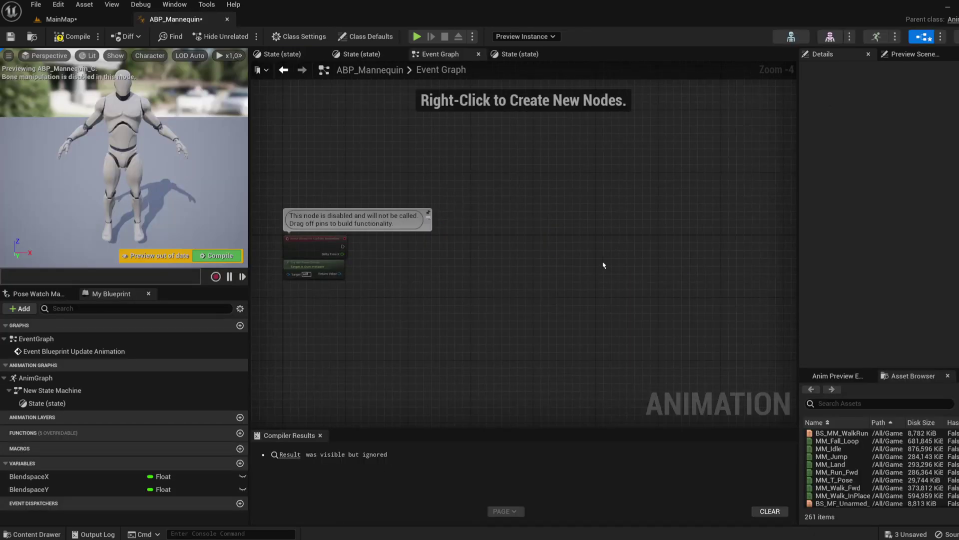
{"action": "right_click_drag", "start_coordinate": [604, 265], "coordinate": [565, 203]}
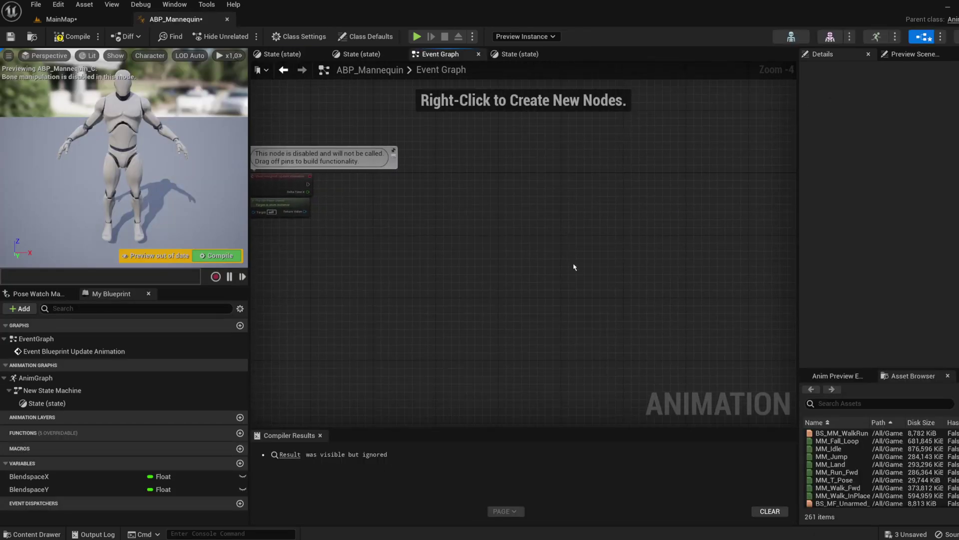
{"action": "key", "text": "ctrl+v"}
{"action": "right_click_drag", "start_coordinate": [603, 176], "coordinate": [635, 124]}
Set Get Actor Of Class to DMX_Mannequin and select the two Blendspace placeholder nodes.
{"action": "scroll", "coordinate": [463, 167], "scroll_direction": "up", "scroll_amount": 4}
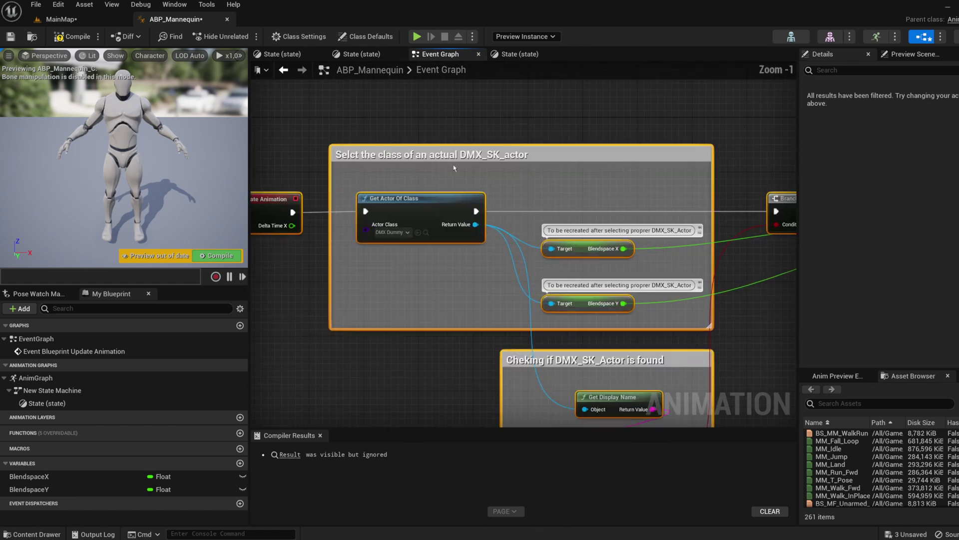
{"action": "left_click", "coordinate": [400, 243]}
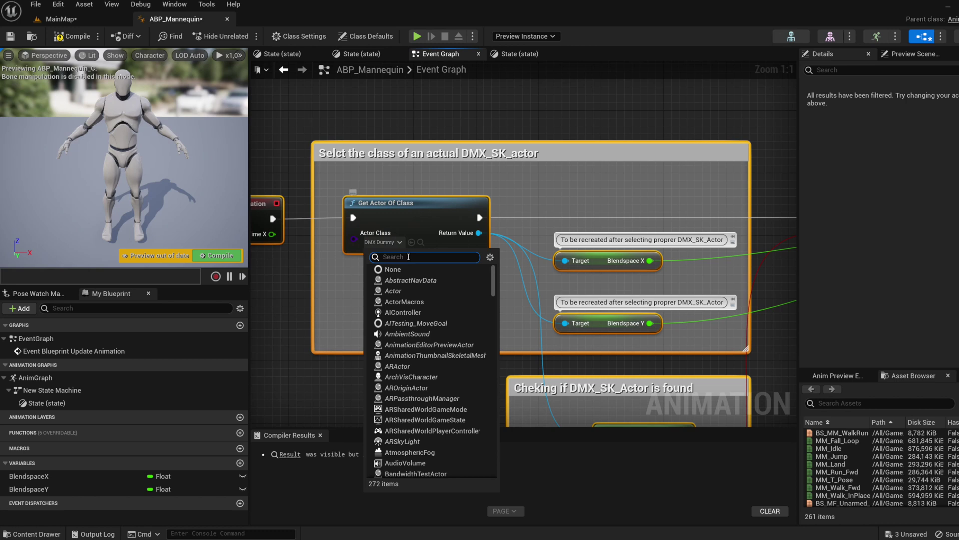
{"action": "type", "text": "d"}
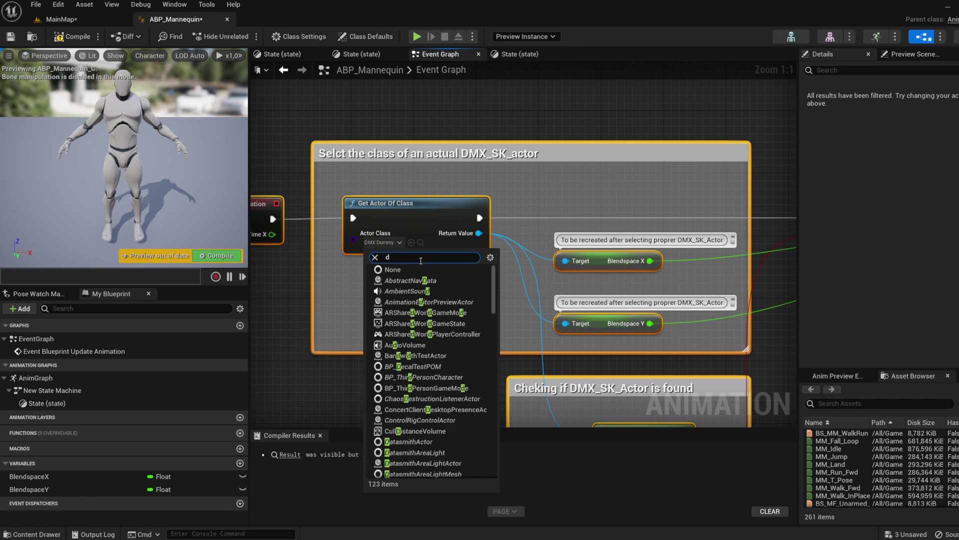
{"action": "type", "text": "mx_m"}
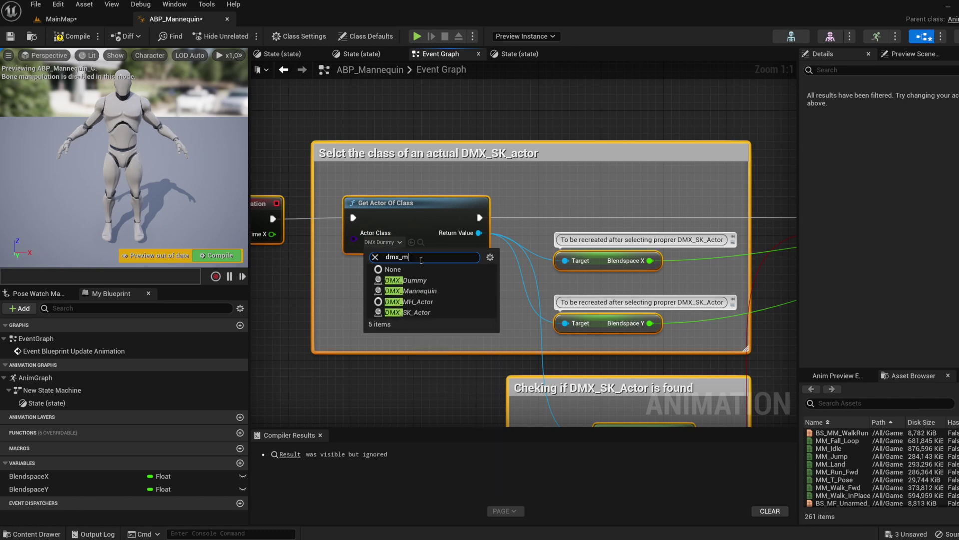
{"action": "left_click", "coordinate": [412, 283]}
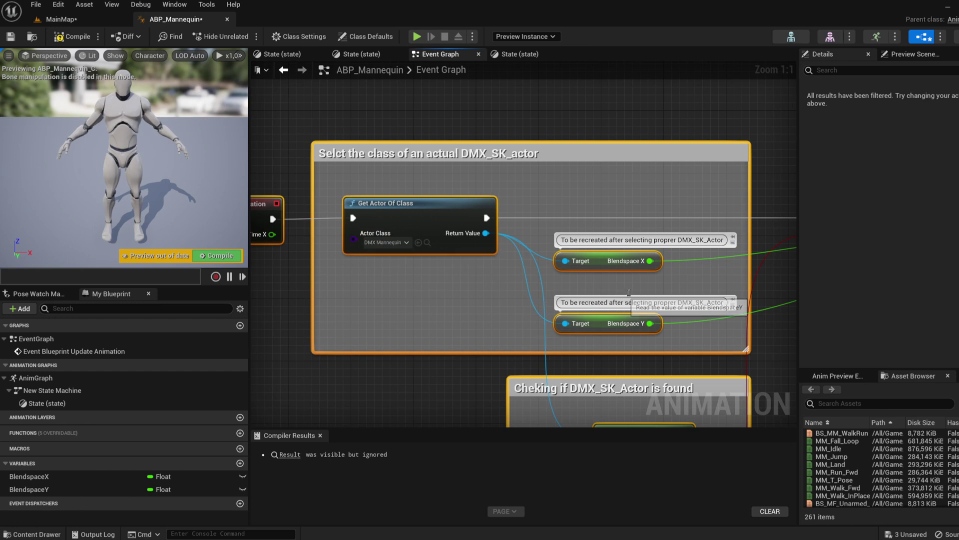
{"action": "right_click_drag", "start_coordinate": [552, 219], "coordinate": [475, 176]}
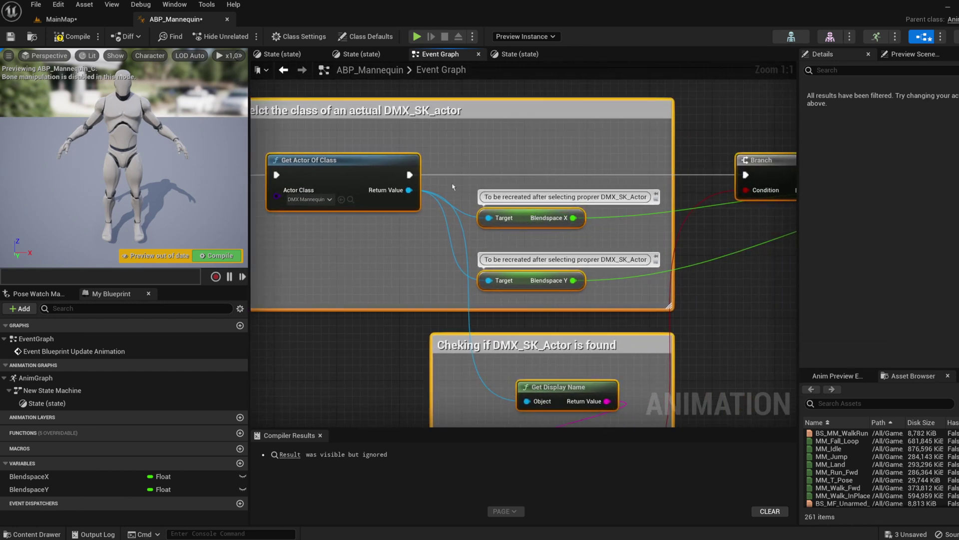
{"action": "left_click_drag", "start_coordinate": [453, 187], "coordinate": [596, 310]}
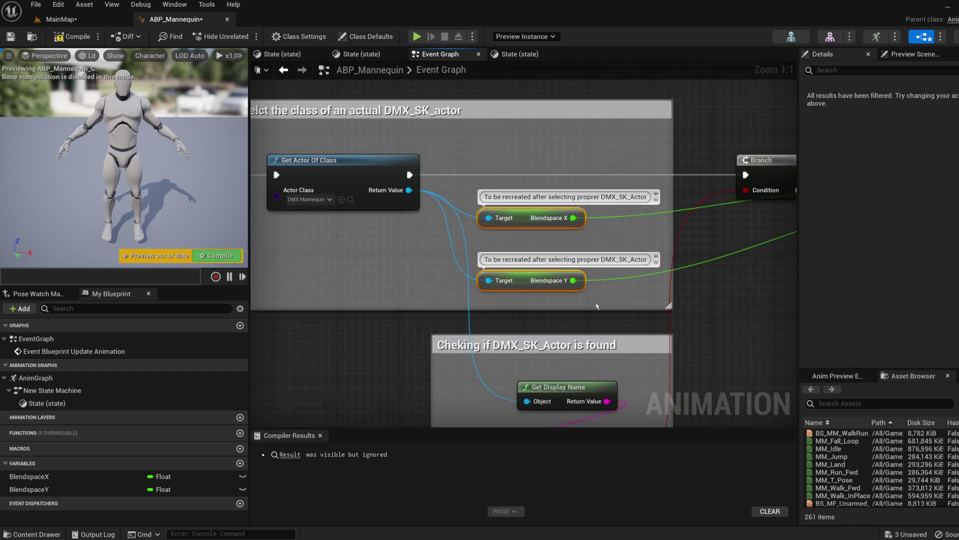
Delete the placeholder nodes and add Get Blendspace X and Get Blendspace Y from the found DMX_Mannequin reference.
{"action": "key", "text": "Delete"}
{"action": "left_click_drag", "start_coordinate": [410, 190], "coordinate": [505, 224]}
{"action": "type", "text": "b"}
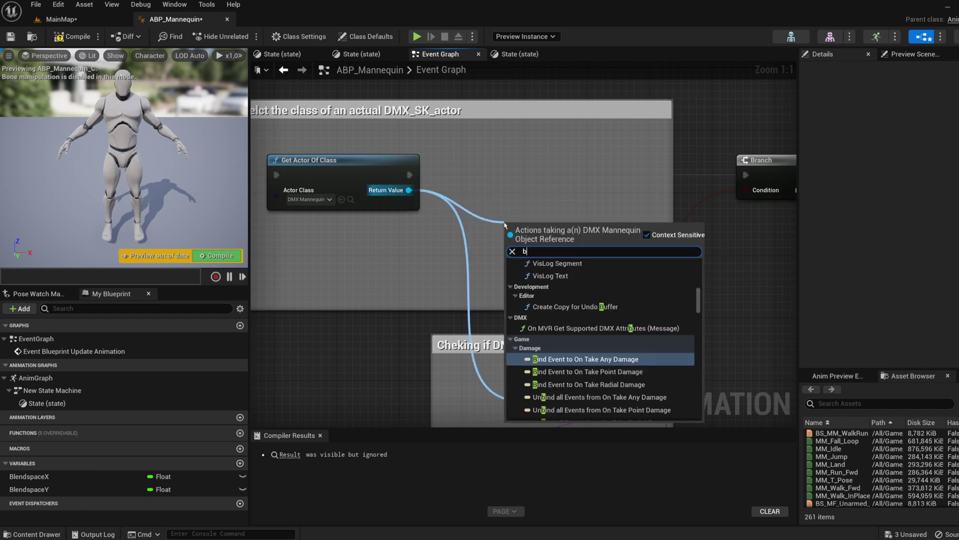
{"action": "type", "text": "lendspacex"}
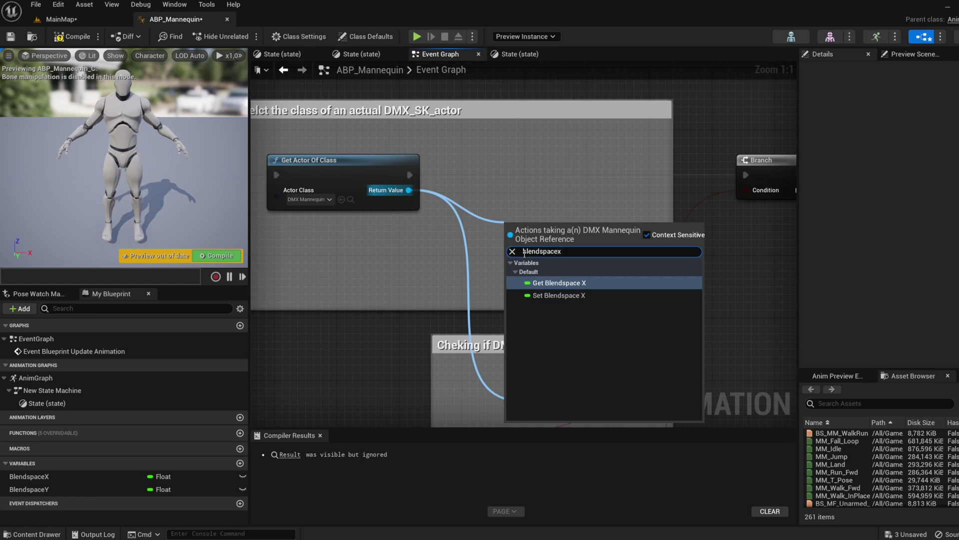
{"action": "left_click", "coordinate": [560, 283]}
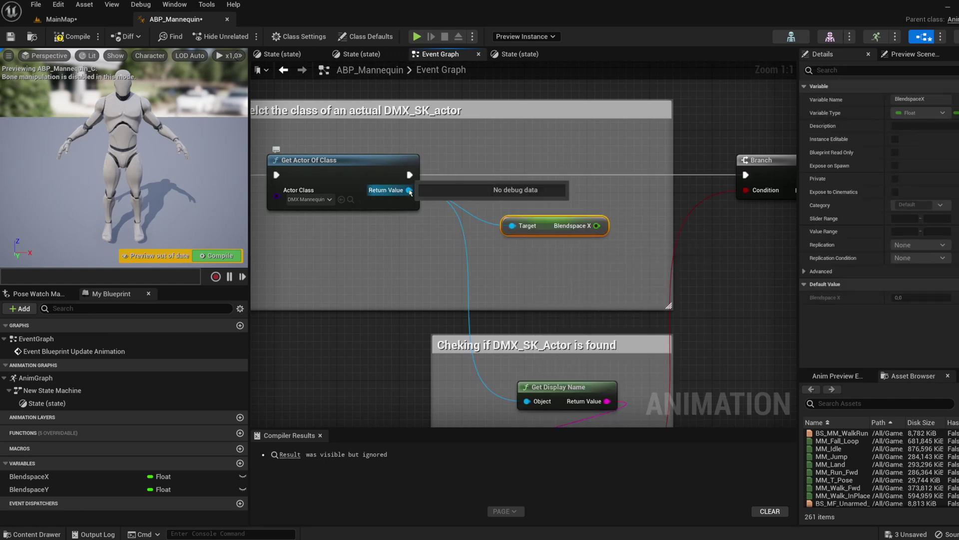
{"action": "left_click_drag", "start_coordinate": [410, 190], "coordinate": [518, 272]}
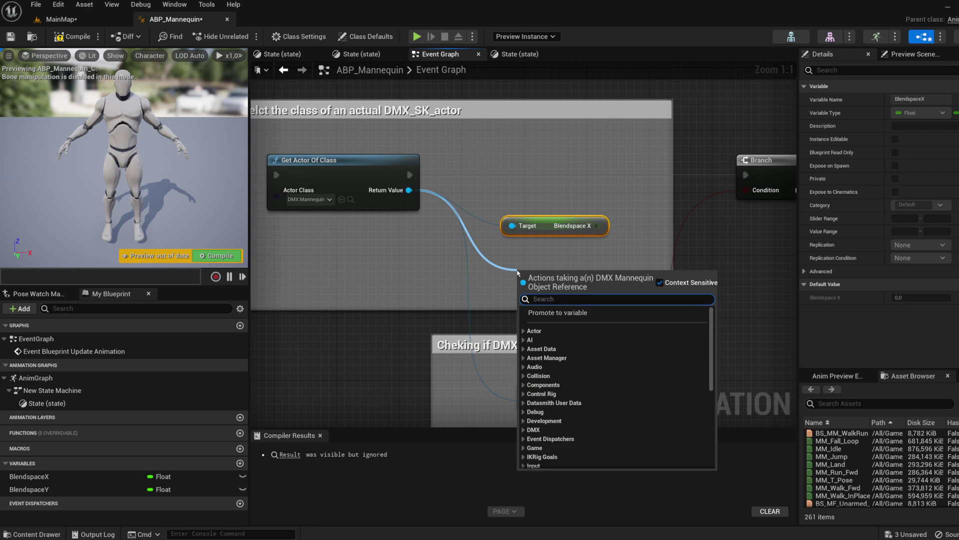
{"action": "type", "text": "blendspa"}
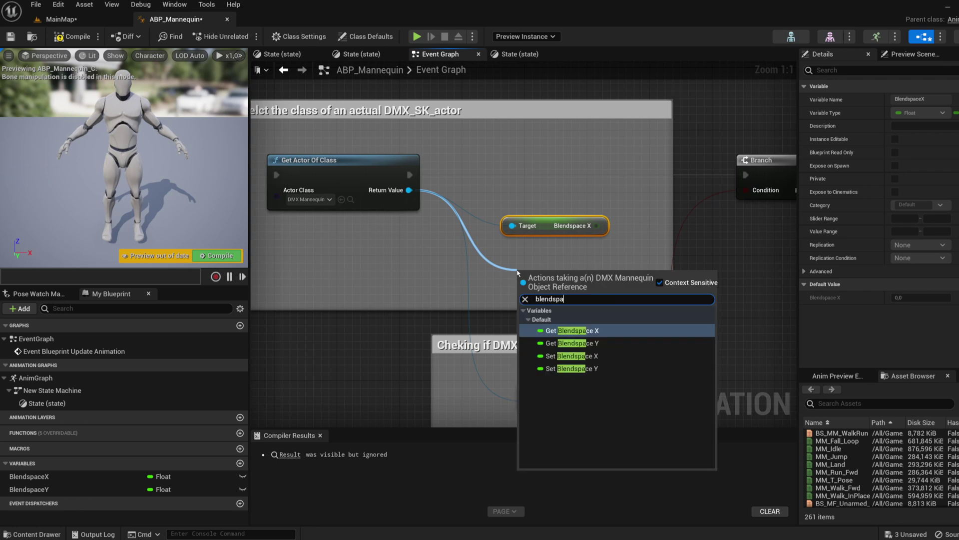
{"action": "type", "text": "cey"}
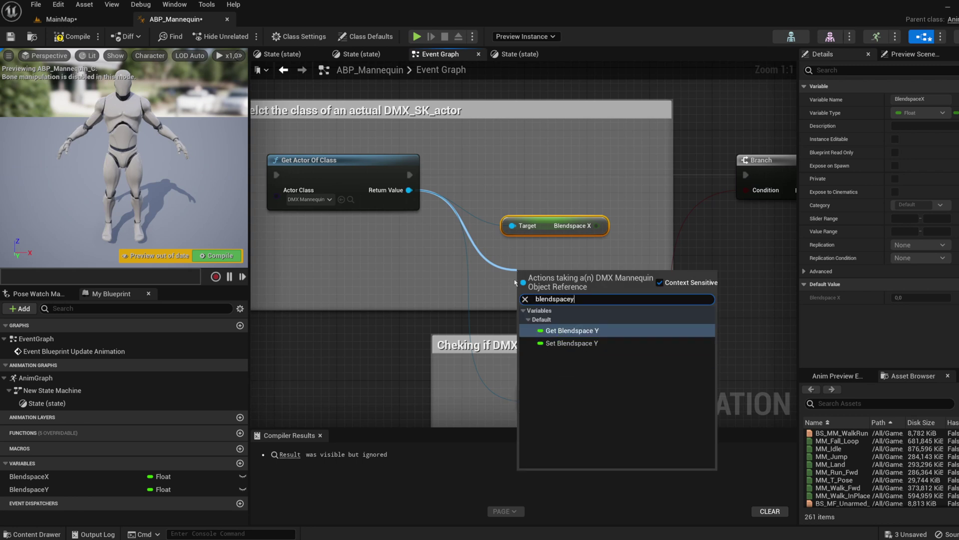
{"action": "left_click", "coordinate": [577, 338]}
Wire Blendspace X into the first SET node and Blendspace Y into the second.
{"action": "right_click_drag", "start_coordinate": [709, 290], "coordinate": [462, 289]}
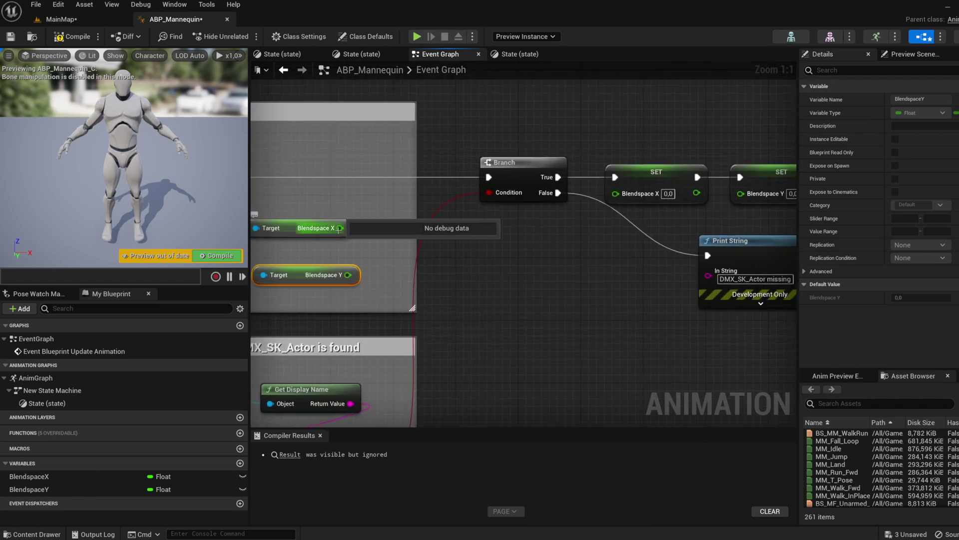
{"action": "left_click_drag", "start_coordinate": [339, 228], "coordinate": [615, 193]}
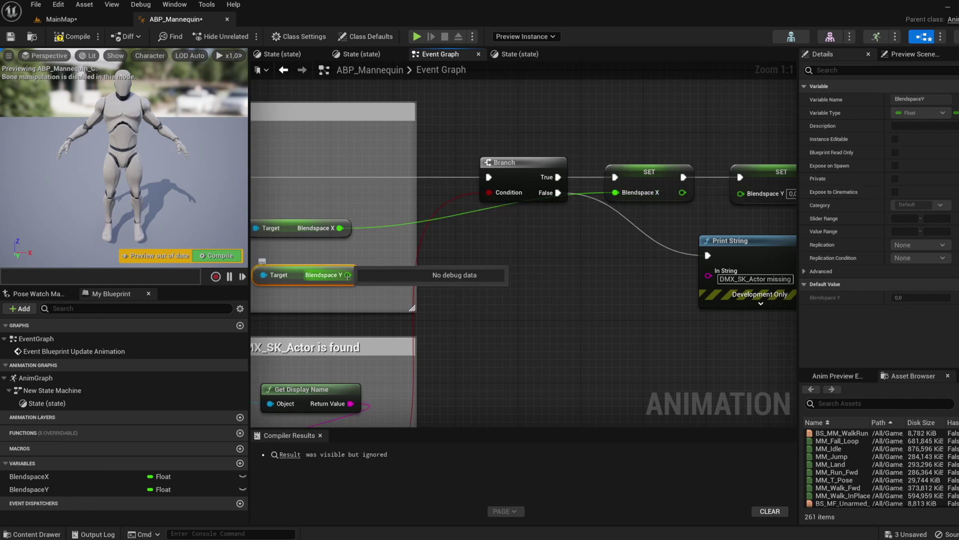
{"action": "left_click_drag", "start_coordinate": [347, 275], "coordinate": [741, 193]}
{"action": "scroll", "coordinate": [567, 292], "scroll_direction": "down", "scroll_amount": 6}
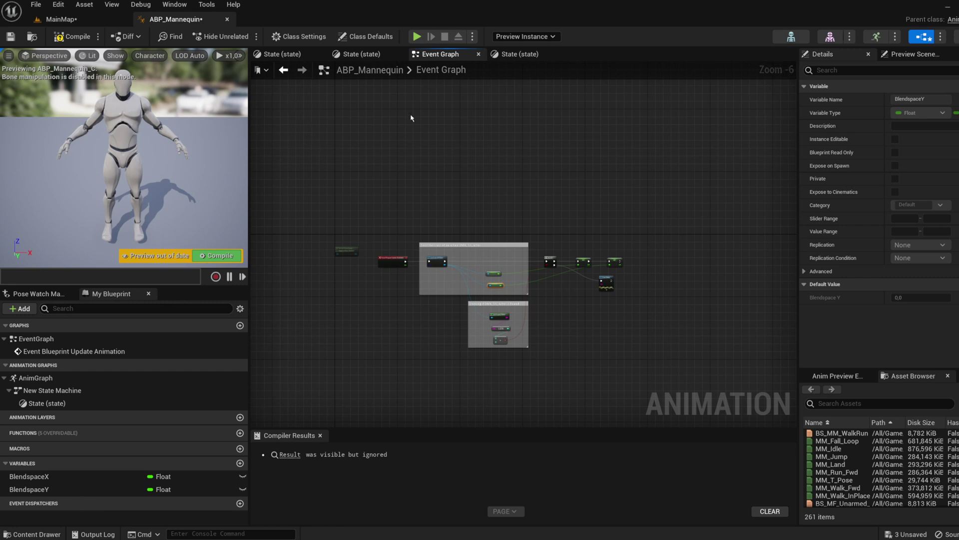
Compile, save and close ABP_Mannequin, then show the DMXmotion folder's assets.
{"action": "left_click", "coordinate": [71, 37]}
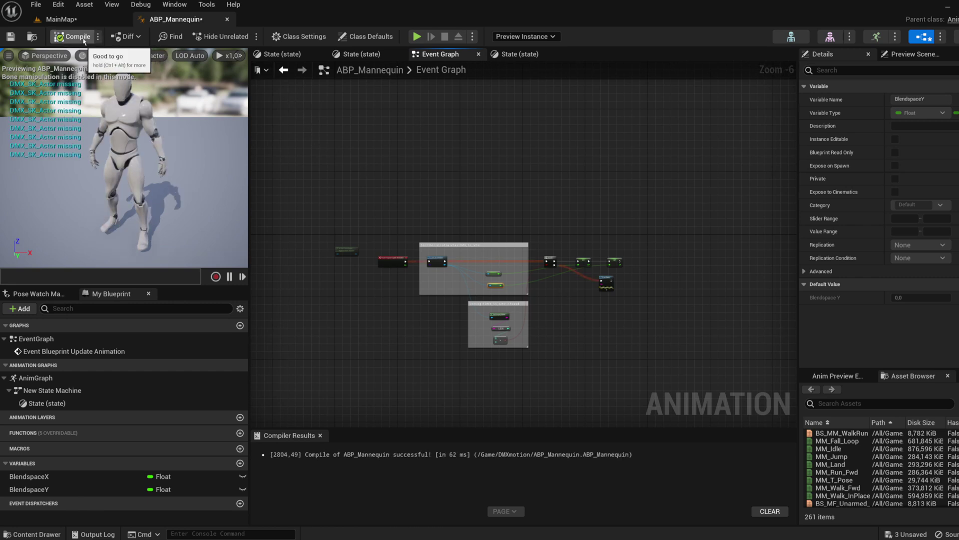
{"action": "left_click", "coordinate": [12, 38]}
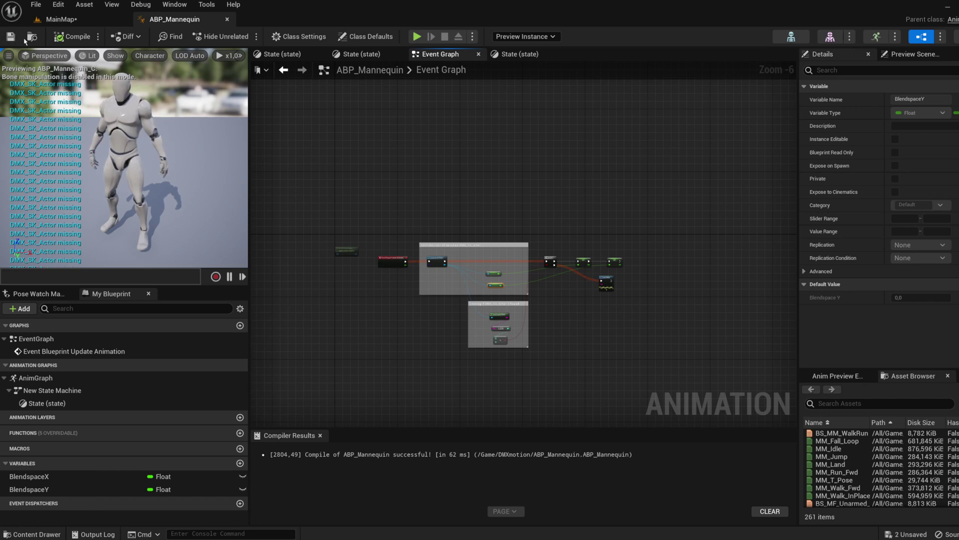
{"action": "left_click", "coordinate": [227, 20]}
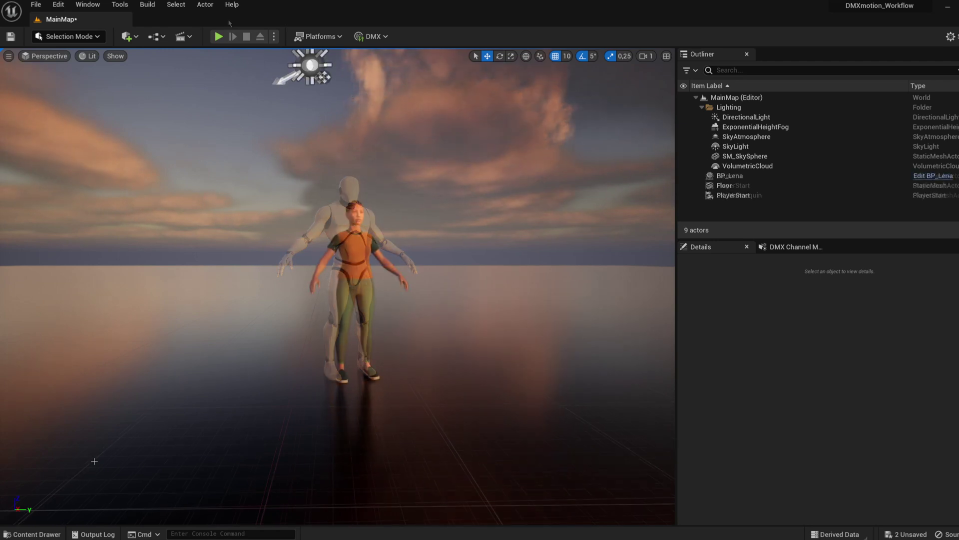
{"action": "left_click", "coordinate": [43, 537]}
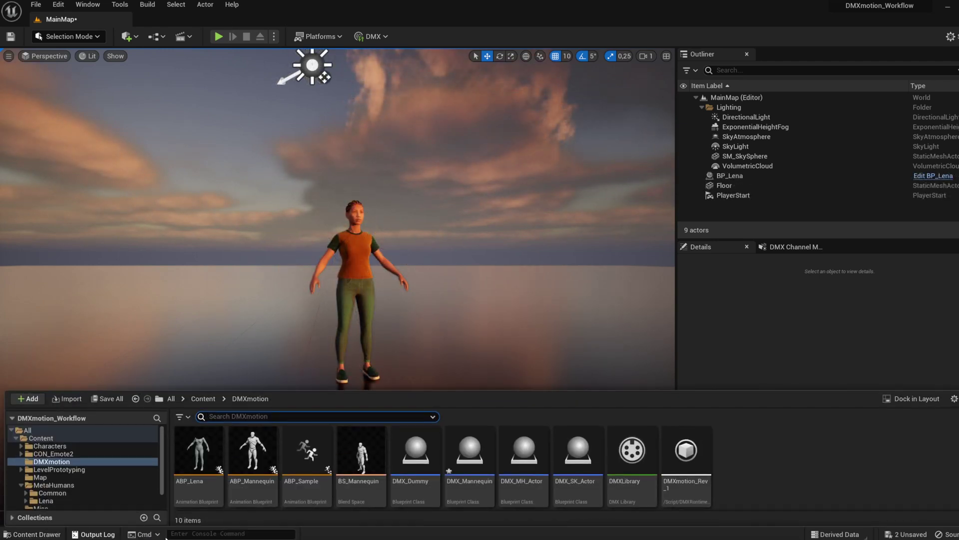
Duplicate DMX_MH_Actor in the DMXmotion folder under the name DMX_Lena.
{"action": "right_click", "coordinate": [525, 453]}
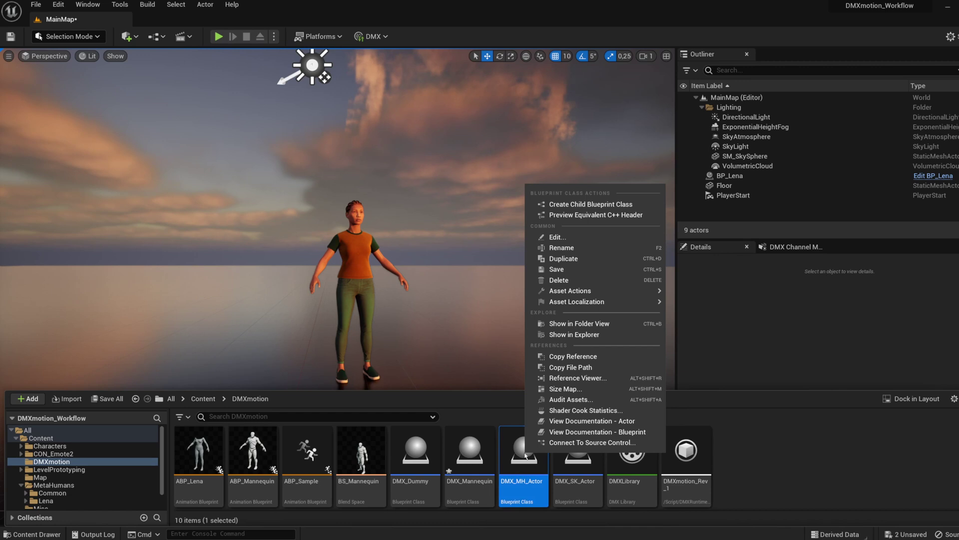
{"action": "left_click", "coordinate": [575, 259]}
{"action": "type", "text": "DMX_Lena"}
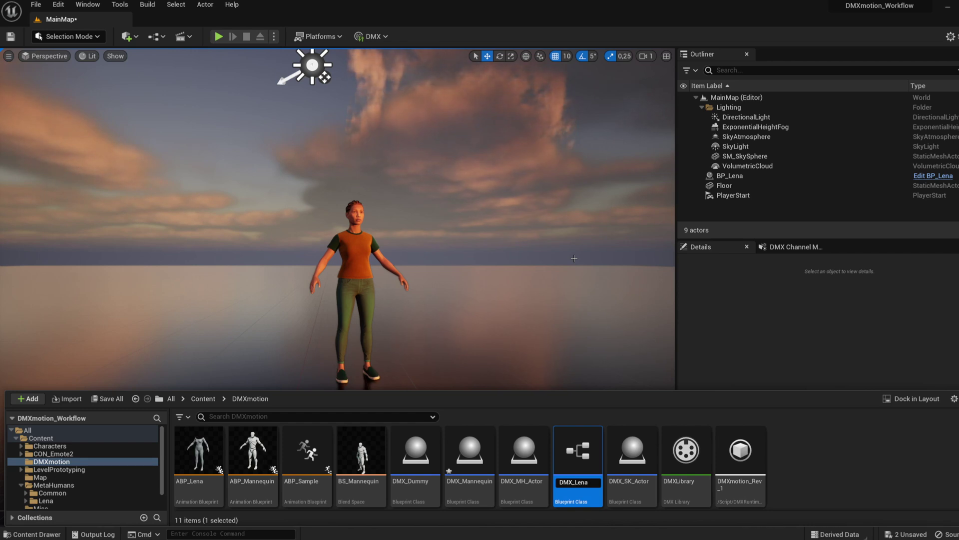
{"action": "key", "text": "Return"}
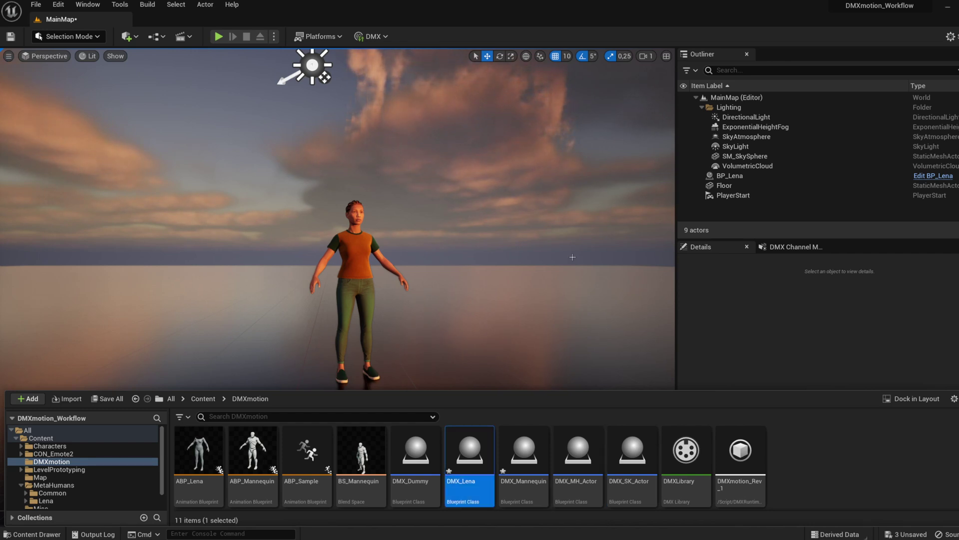
In DMX_Lena, change the Get Actor Of Class lookup to BP_Lena.
{"action": "double_click", "coordinate": [463, 447]}
{"action": "scroll", "coordinate": [504, 299], "scroll_direction": "up", "scroll_amount": 4}
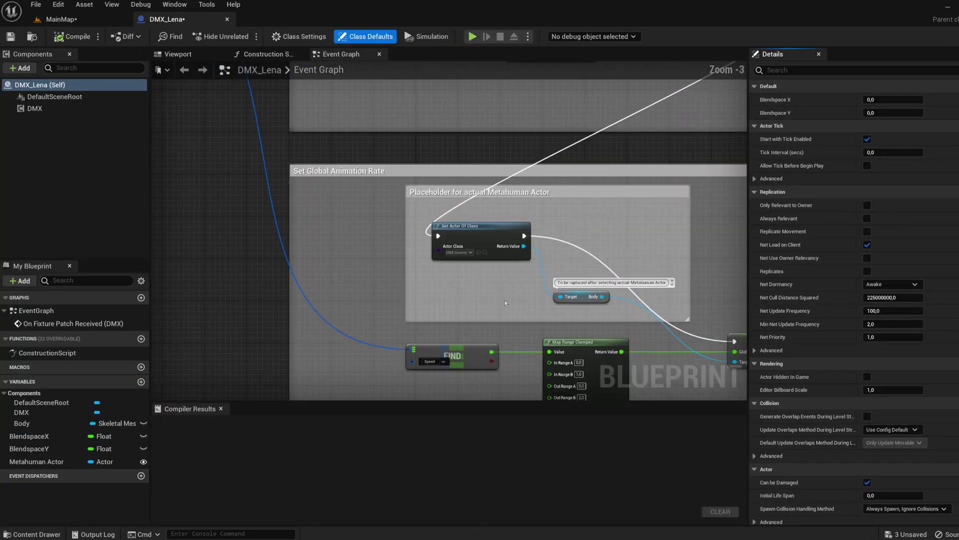
{"action": "left_click", "coordinate": [465, 246]}
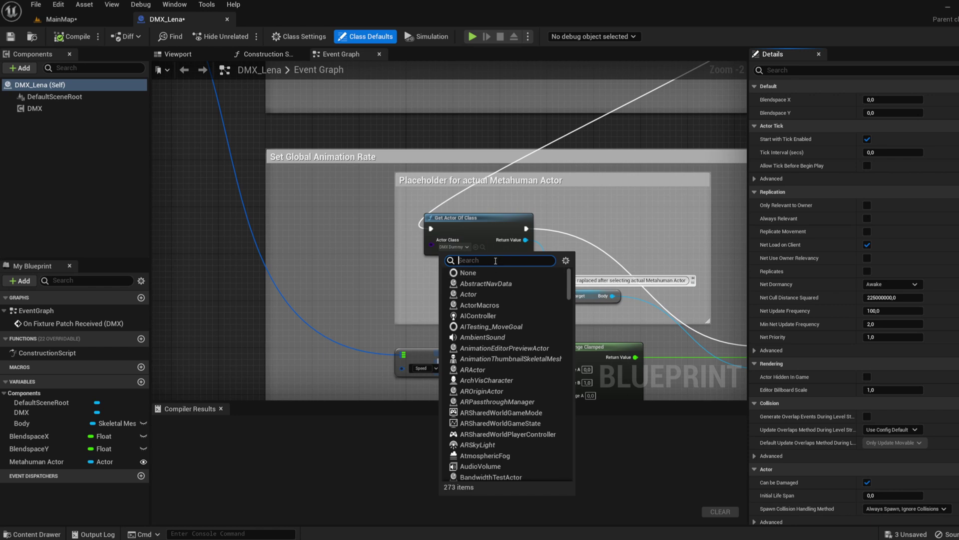
{"action": "type", "text": "BP_L"}
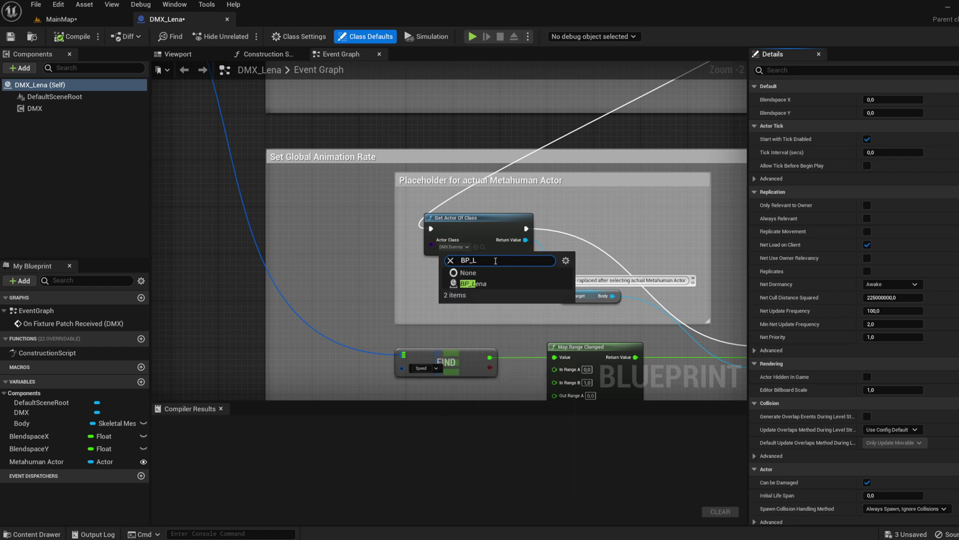
{"action": "left_click", "coordinate": [492, 282]}
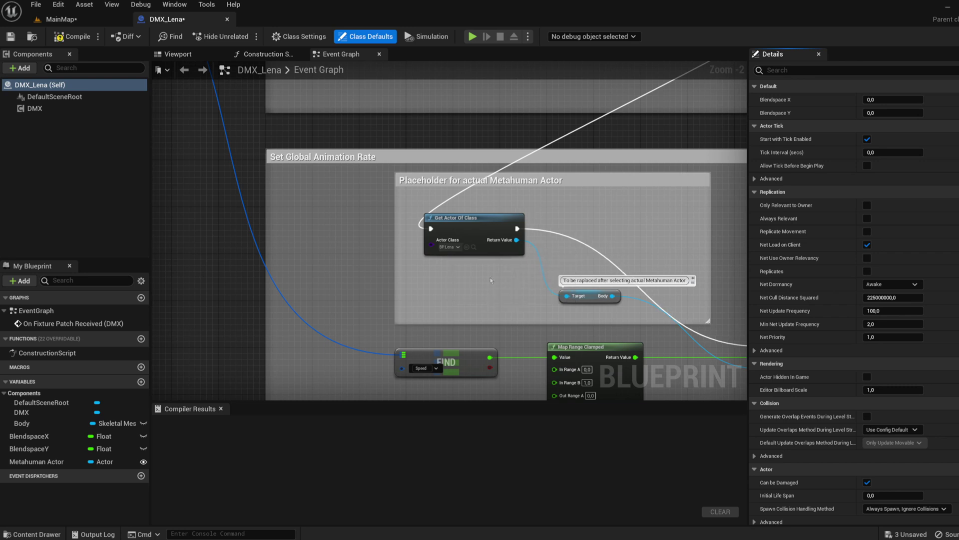
Replace the old Body getter with a Get Body from the found actor, feeding the SET target.
{"action": "right_click_drag", "start_coordinate": [627, 224], "coordinate": [488, 200]}
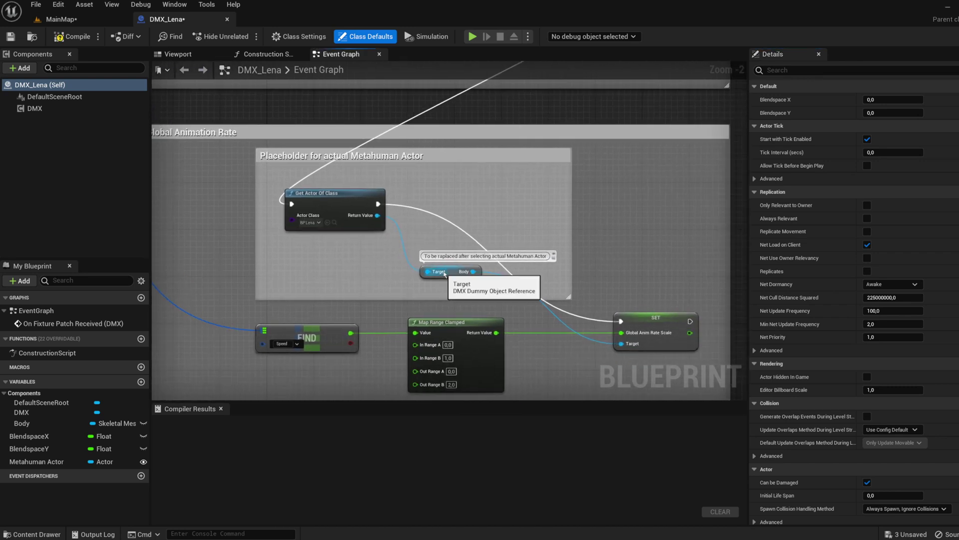
{"action": "left_click", "coordinate": [446, 267]}
{"action": "key", "text": "Delete"}
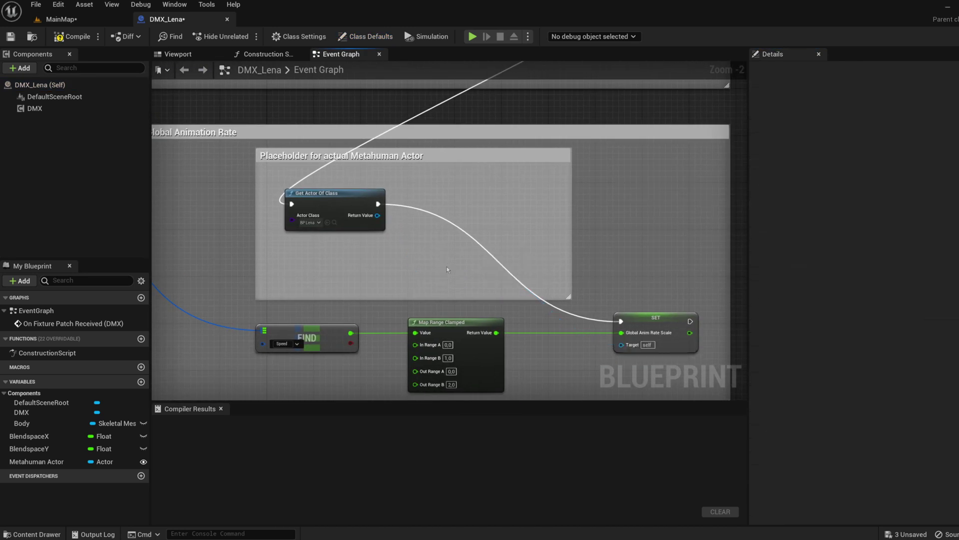
{"action": "left_click_drag", "start_coordinate": [377, 215], "coordinate": [440, 252]}
{"action": "type", "text": "getbody"}
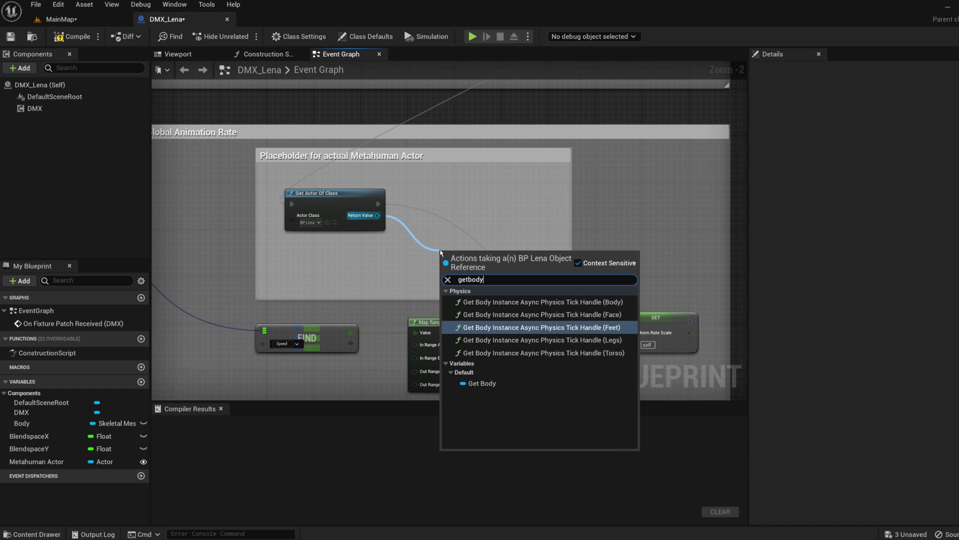
{"action": "left_click", "coordinate": [482, 383]}
{"action": "left_click_drag", "start_coordinate": [493, 254], "coordinate": [621, 345]}
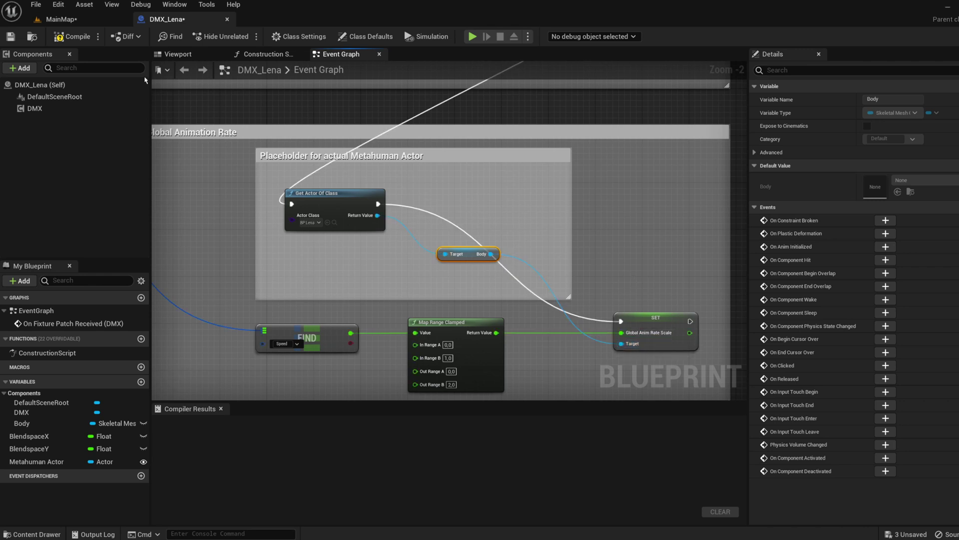
Compile, save and close the DMX_Lena blueprint.
{"action": "left_click", "coordinate": [72, 37]}
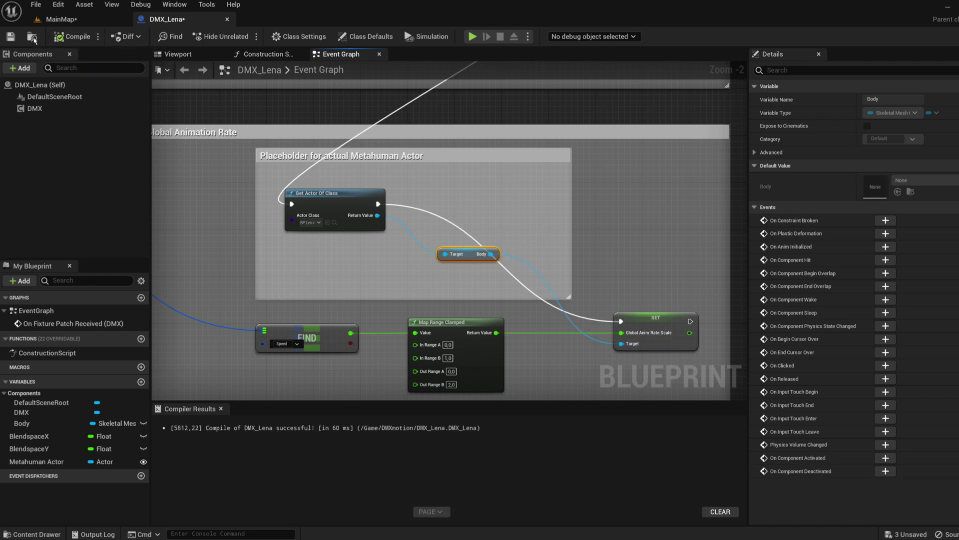
{"action": "left_click", "coordinate": [10, 37]}
{"action": "left_click", "coordinate": [227, 19]}
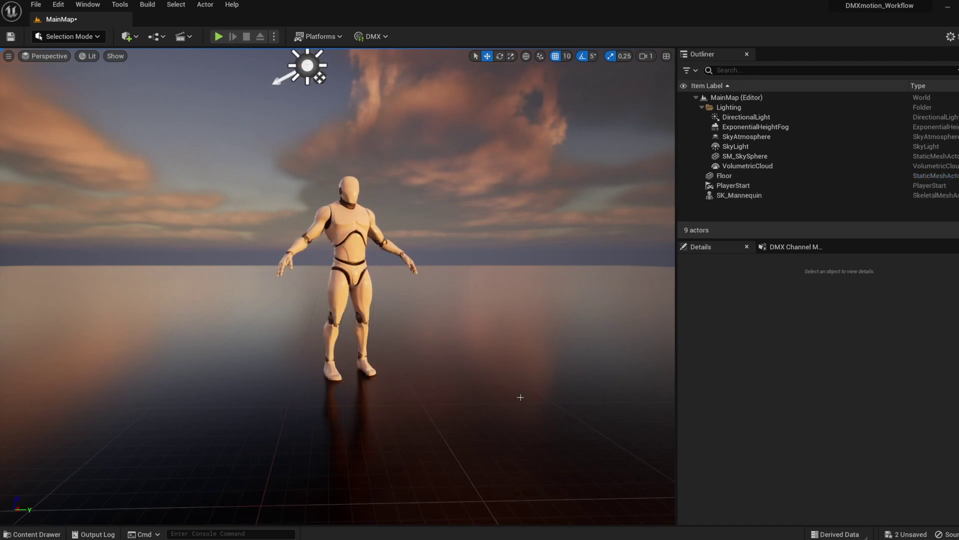
Set the SK_Mannequin's Anim Class to ABP_Mannequin.
{"action": "left_click", "coordinate": [355, 252]}
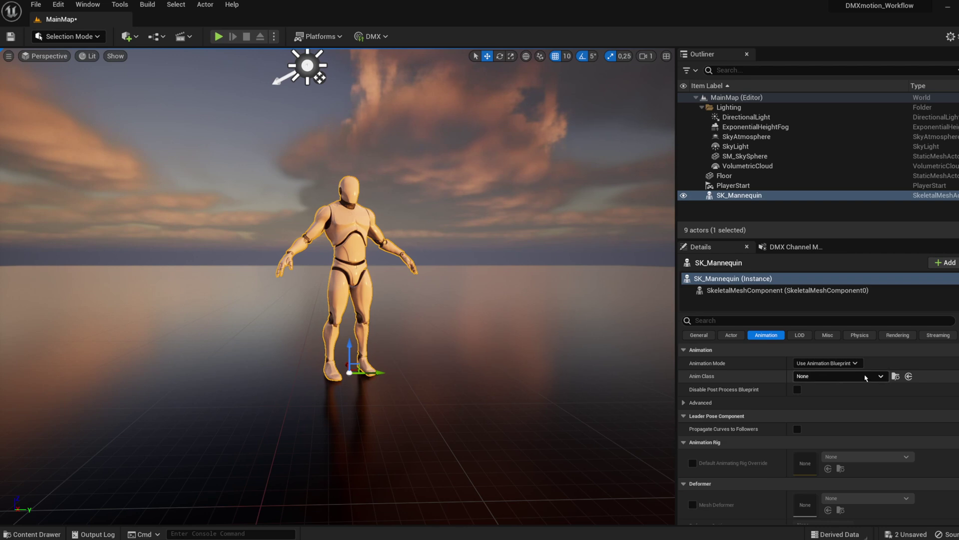
{"action": "left_click", "coordinate": [880, 376]}
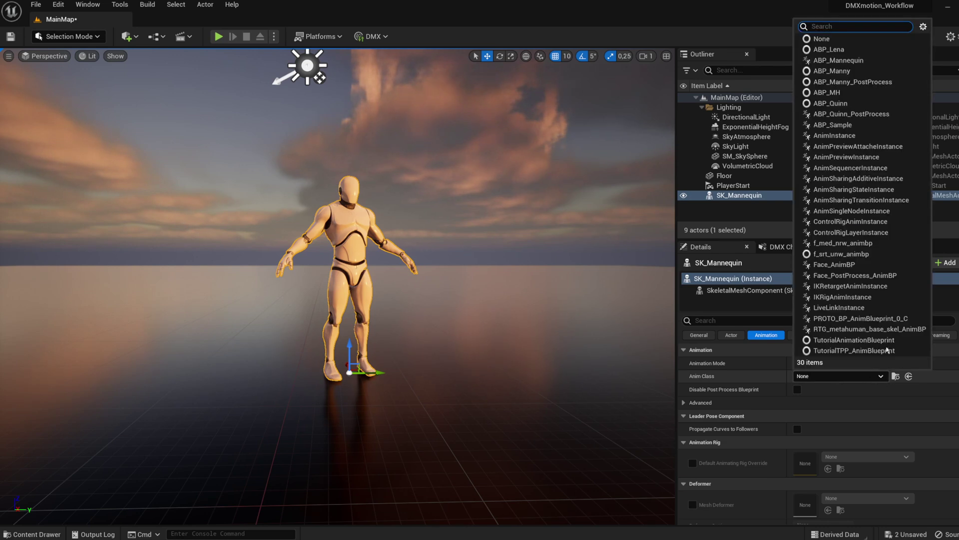
{"action": "left_click", "coordinate": [862, 61]}
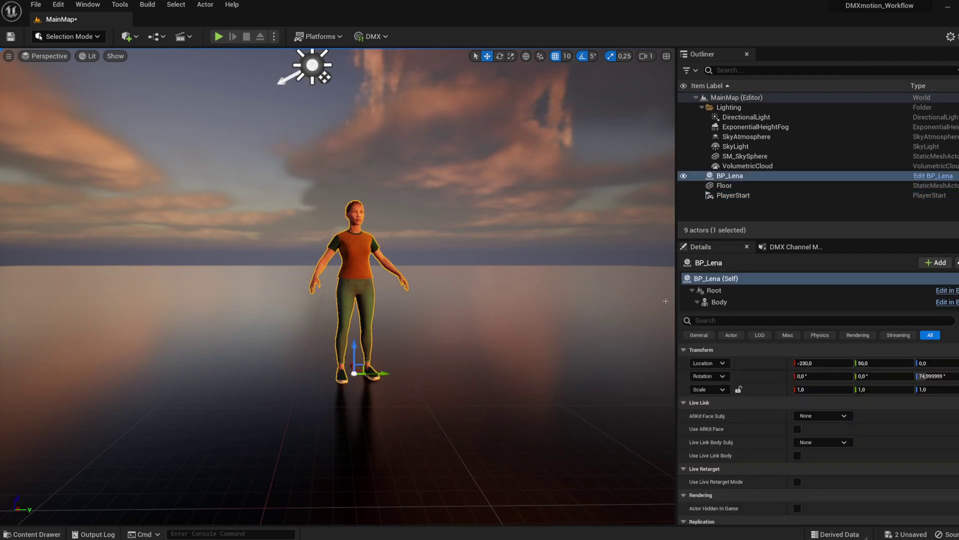
Set BP_Lena's Body component Anim Class to ABP_Lena.
{"action": "left_click", "coordinate": [720, 301]}
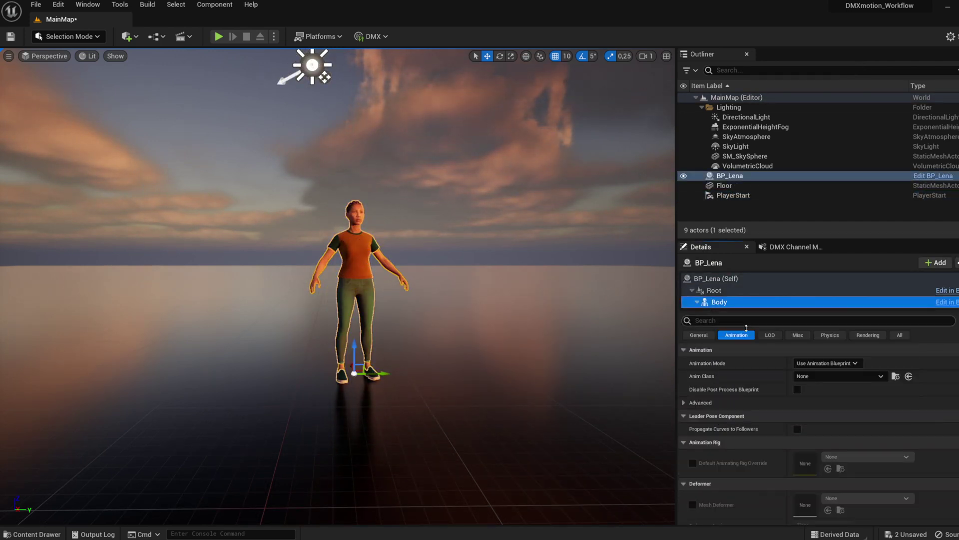
{"action": "left_click", "coordinate": [881, 377]}
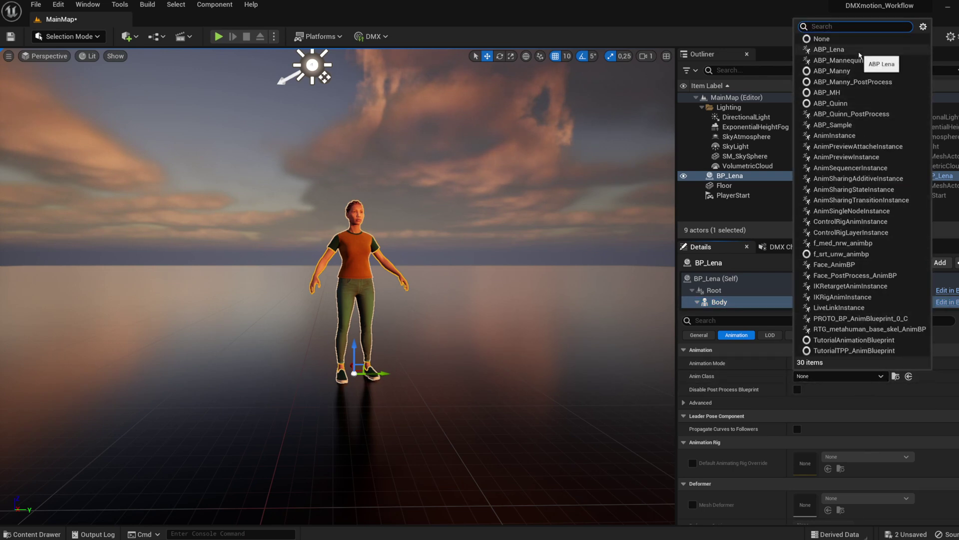
{"action": "left_click", "coordinate": [829, 49]}
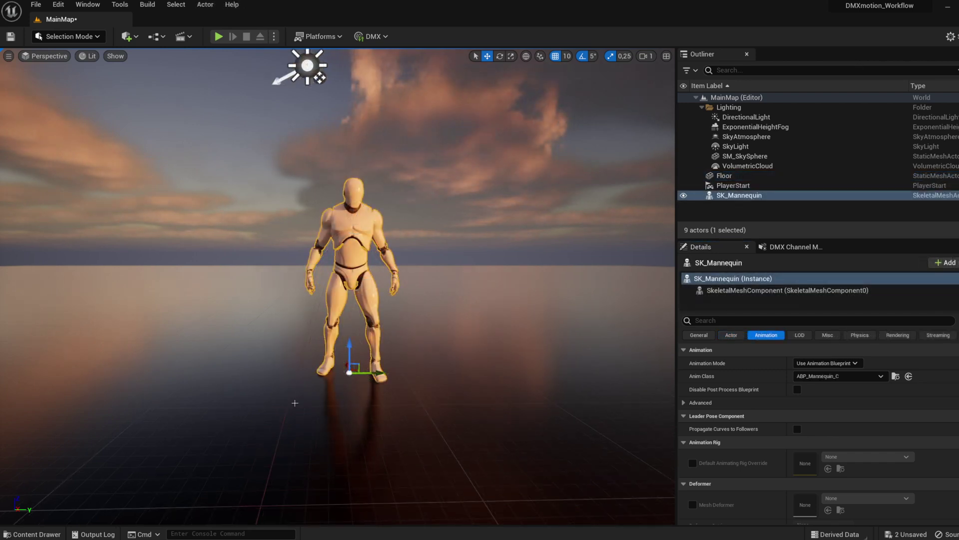
Place DMX_Mannequin in MainMap and give its DMX component DMXLibrary with the DMXmotion fixture patch.
{"action": "left_click", "coordinate": [32, 534]}
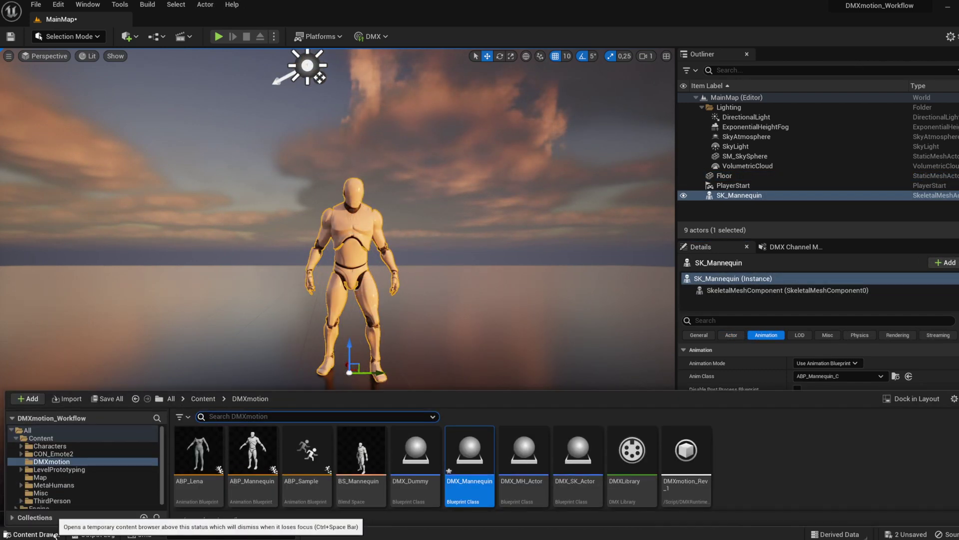
{"action": "left_click_drag", "start_coordinate": [472, 457], "coordinate": [524, 187]}
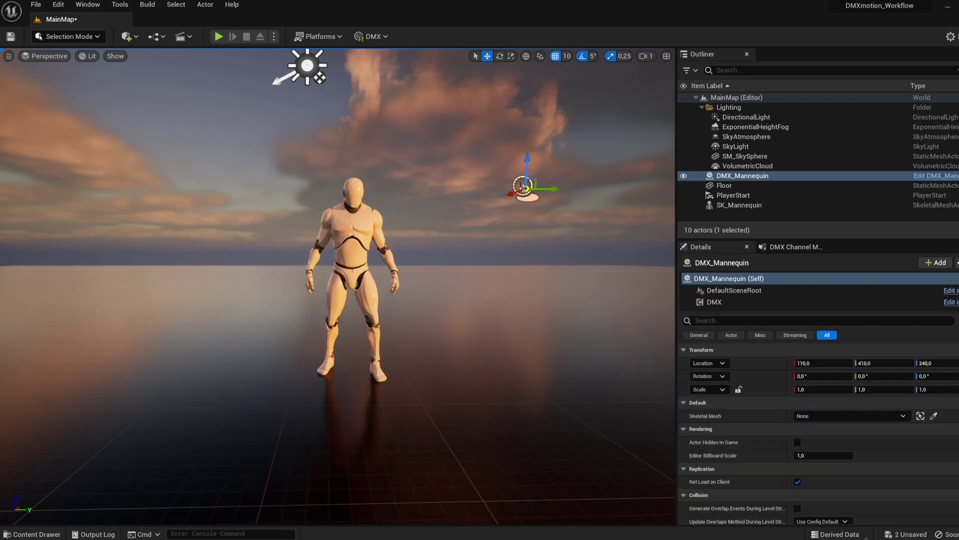
{"action": "left_click", "coordinate": [719, 302]}
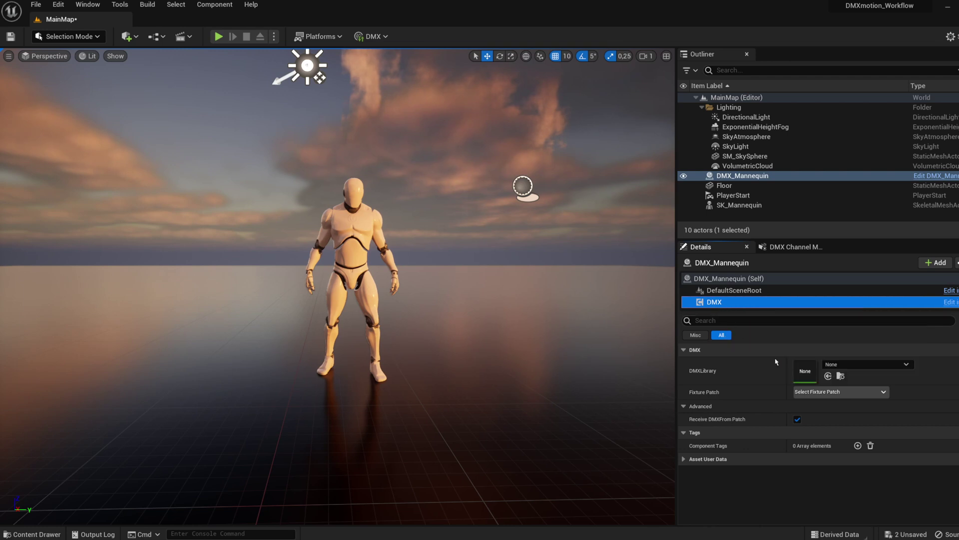
{"action": "left_click", "coordinate": [908, 365]}
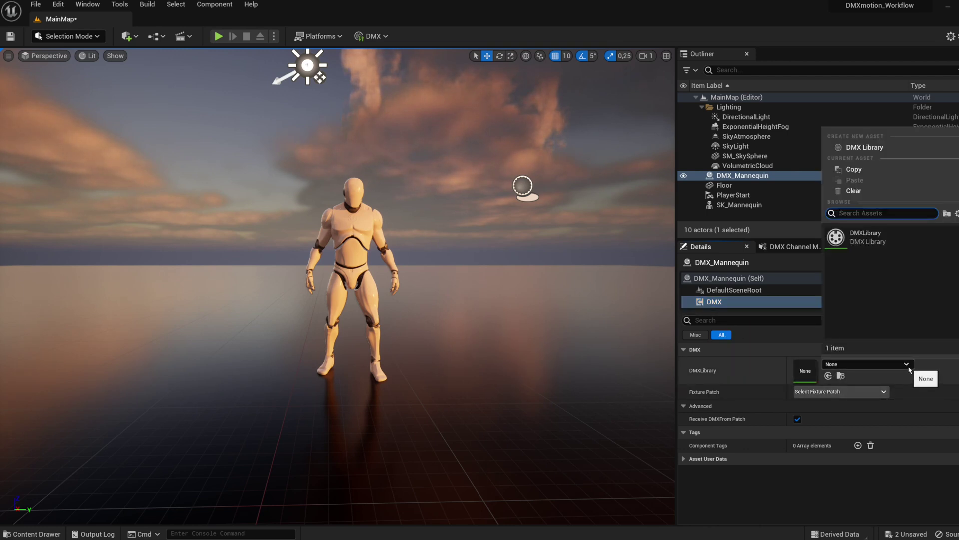
{"action": "left_click", "coordinate": [894, 239]}
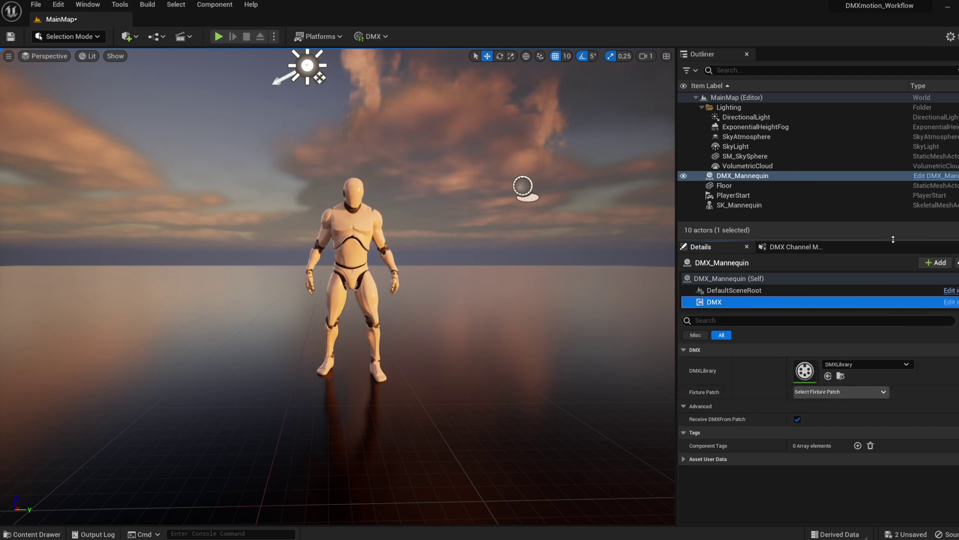
{"action": "left_click", "coordinate": [883, 393]}
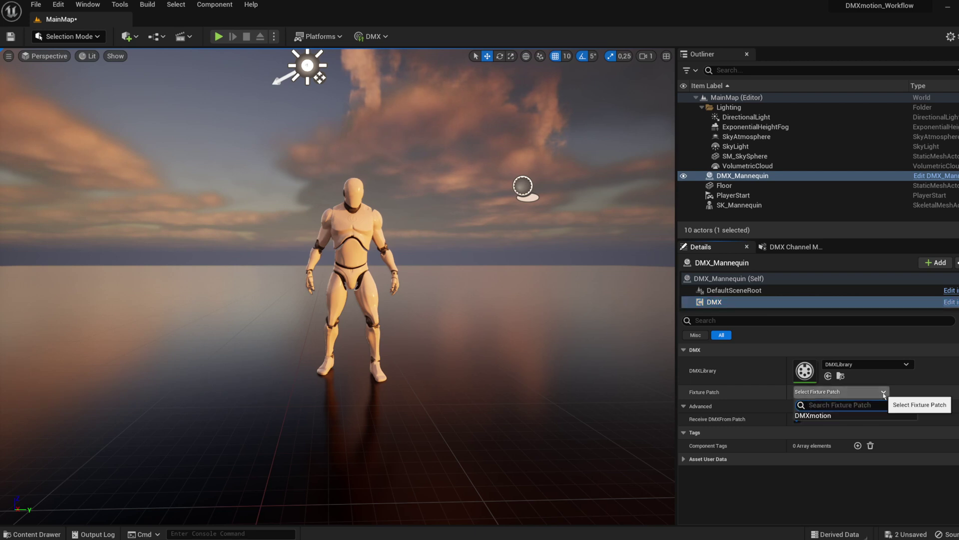
{"action": "left_click", "coordinate": [836, 417]}
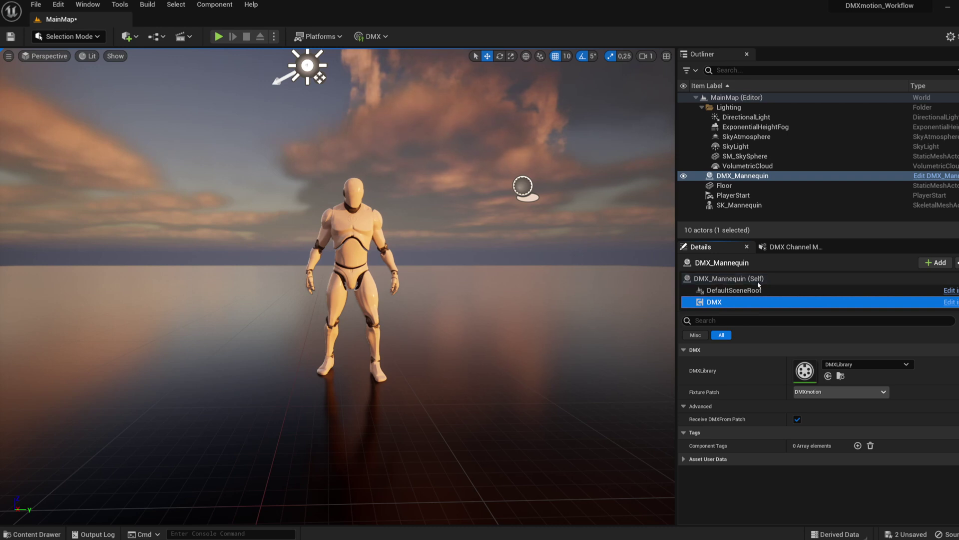
Pick the standing mannequin in the viewport as DMX_Mannequin's Skeletal Mesh, replacing None.
{"action": "left_click", "coordinate": [741, 290]}
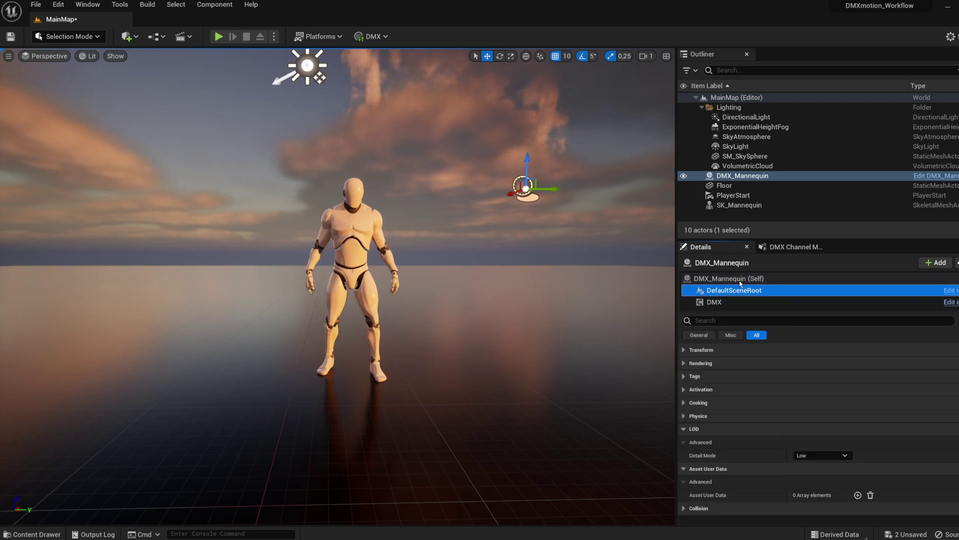
{"action": "left_click", "coordinate": [729, 278]}
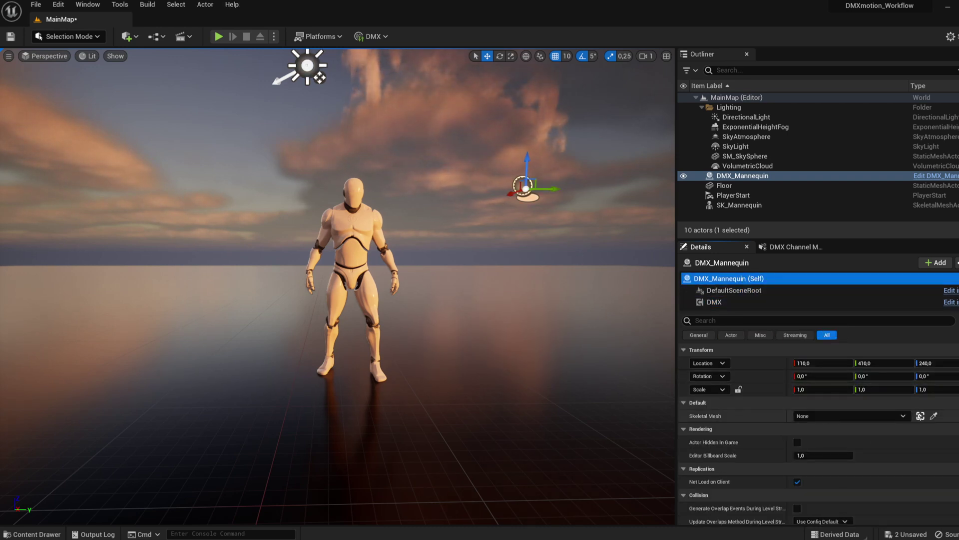
{"action": "left_click", "coordinate": [934, 416]}
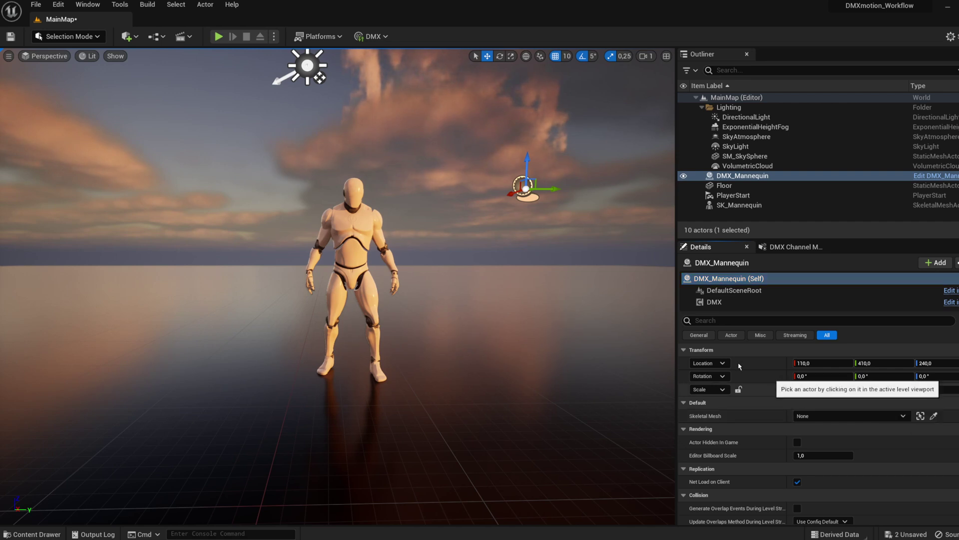
{"action": "left_click", "coordinate": [366, 228]}
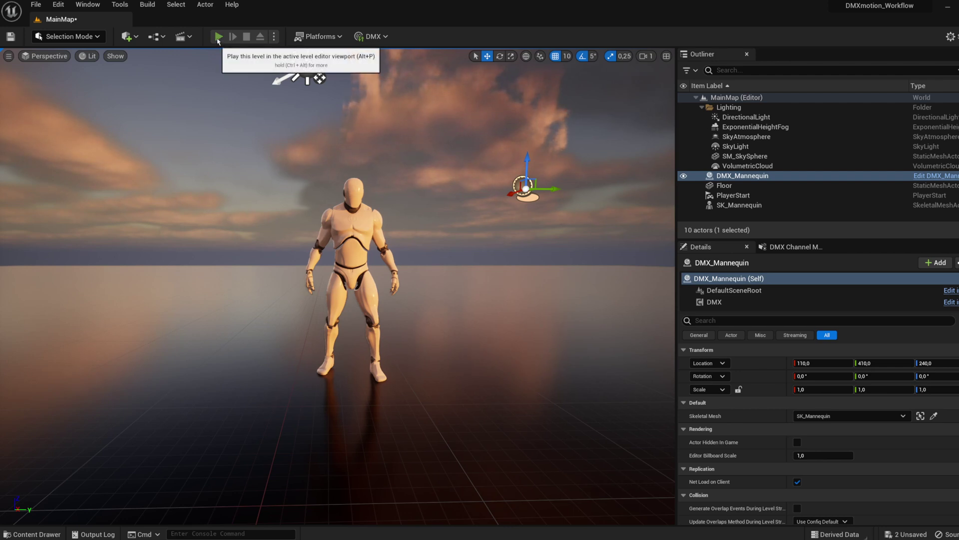
Play MainMap, raise QLC+ channel 1 and 2 faders, then bring channel 1 back to 0.
{"action": "left_click", "coordinate": [218, 37]}
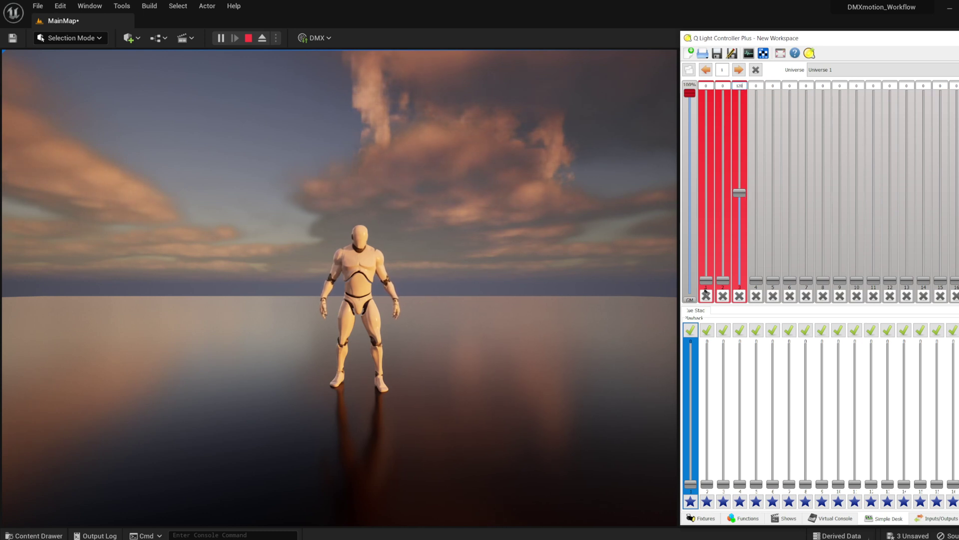
{"action": "left_click_drag", "start_coordinate": [706, 279], "coordinate": [705, 169]}
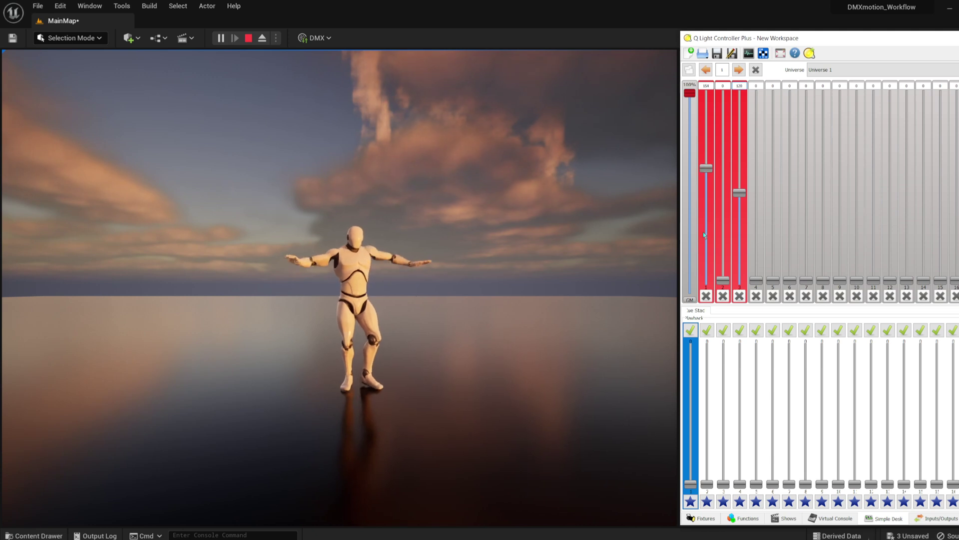
{"action": "left_click_drag", "start_coordinate": [723, 281], "coordinate": [730, 301]}
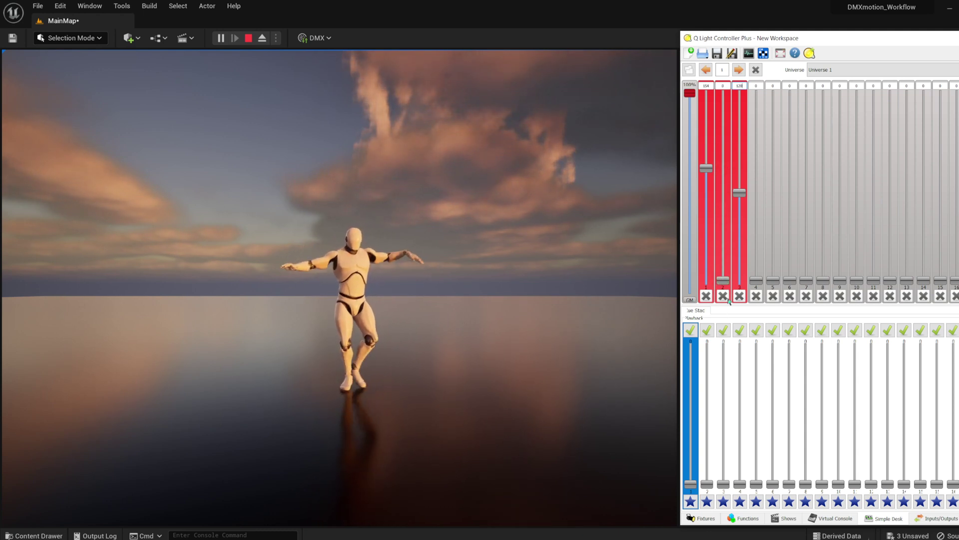
{"action": "left_click_drag", "start_coordinate": [708, 173], "coordinate": [719, 308]}
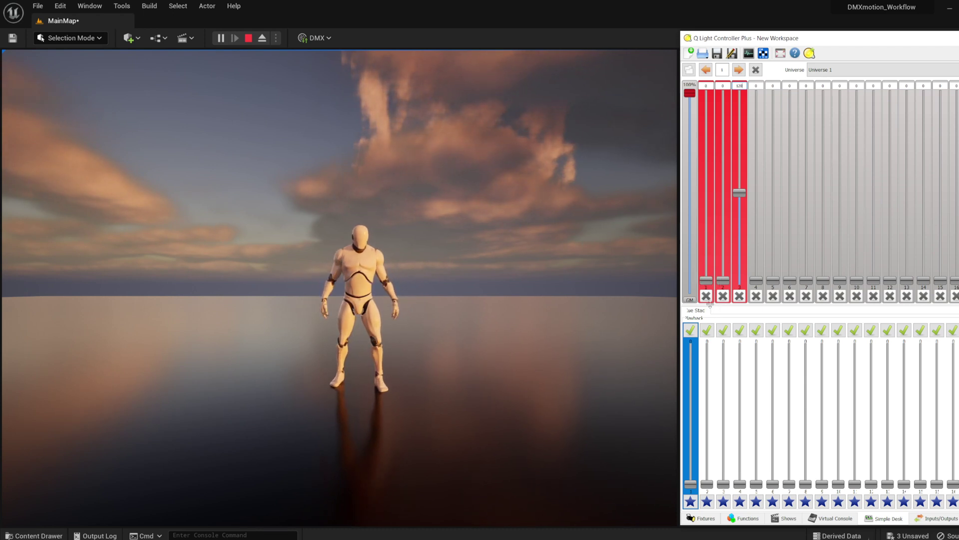